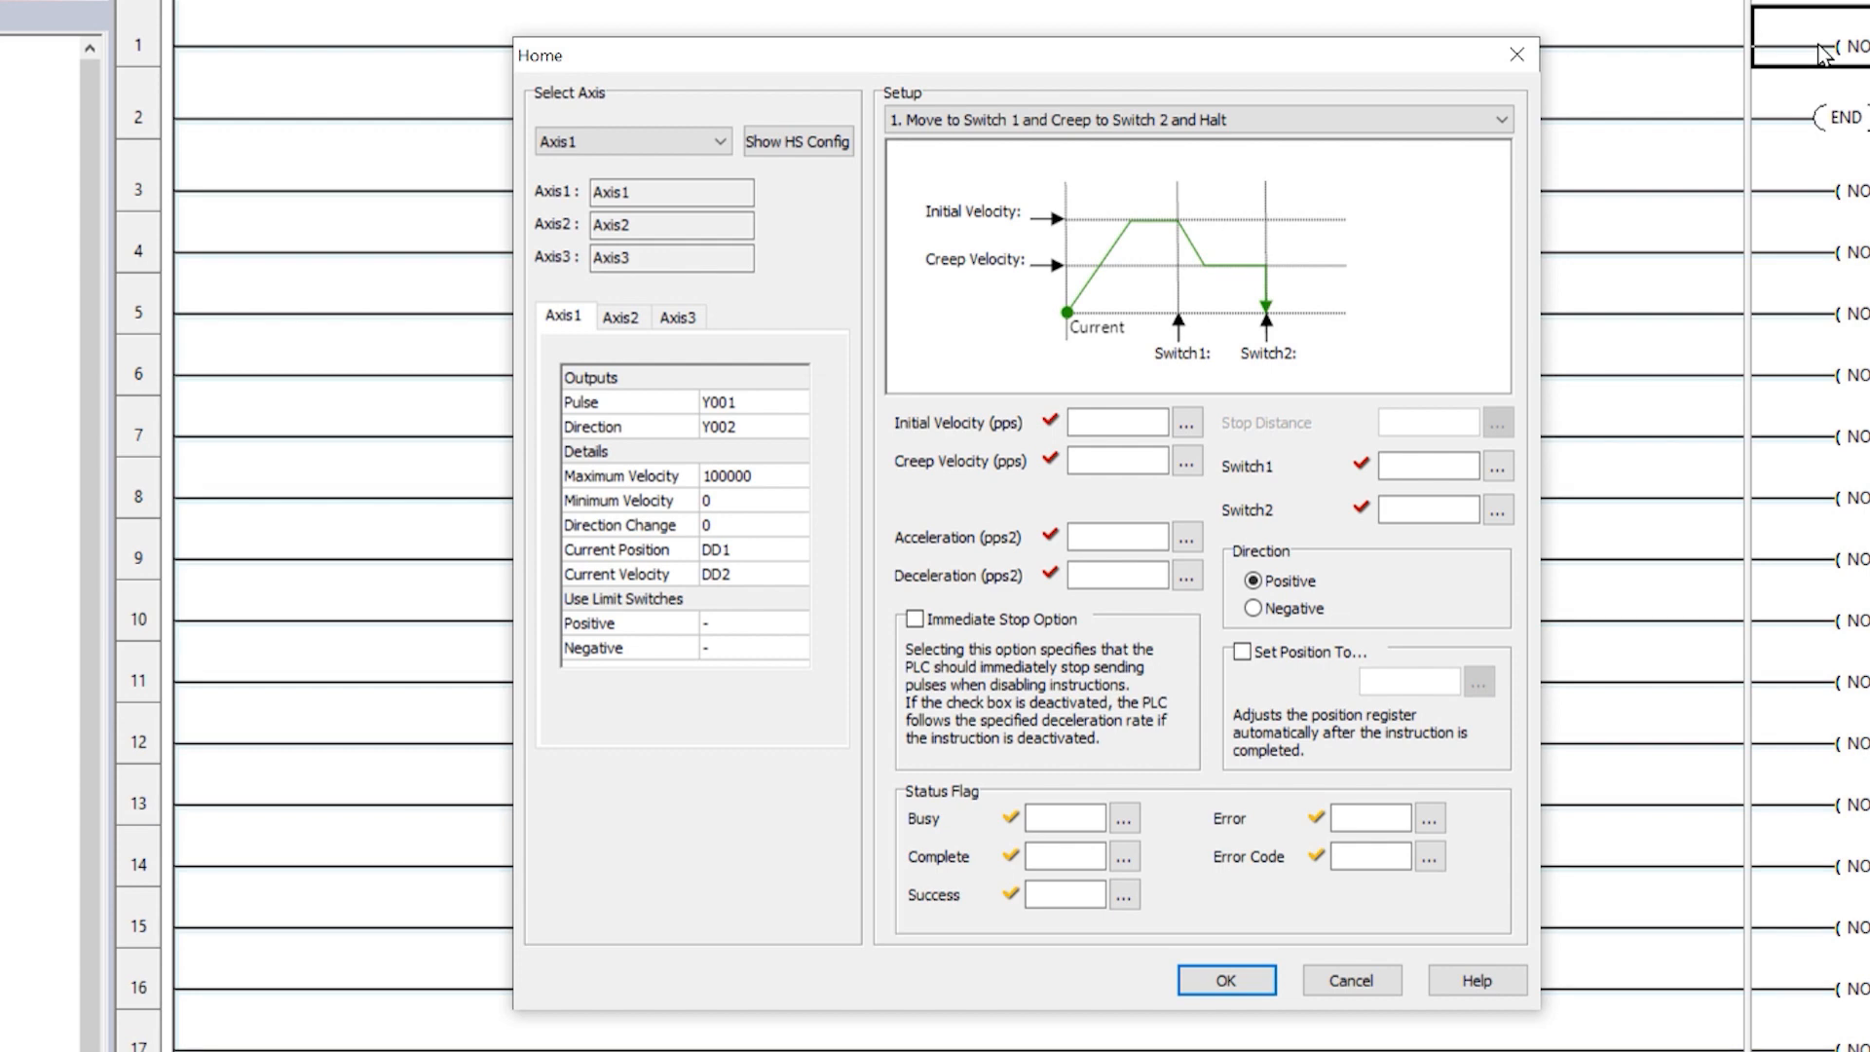
Select Axis1 for the Home instruction and review the settings of all three axes and the high-speed configuration.
{"action": "left_click", "coordinate": [725, 146]}
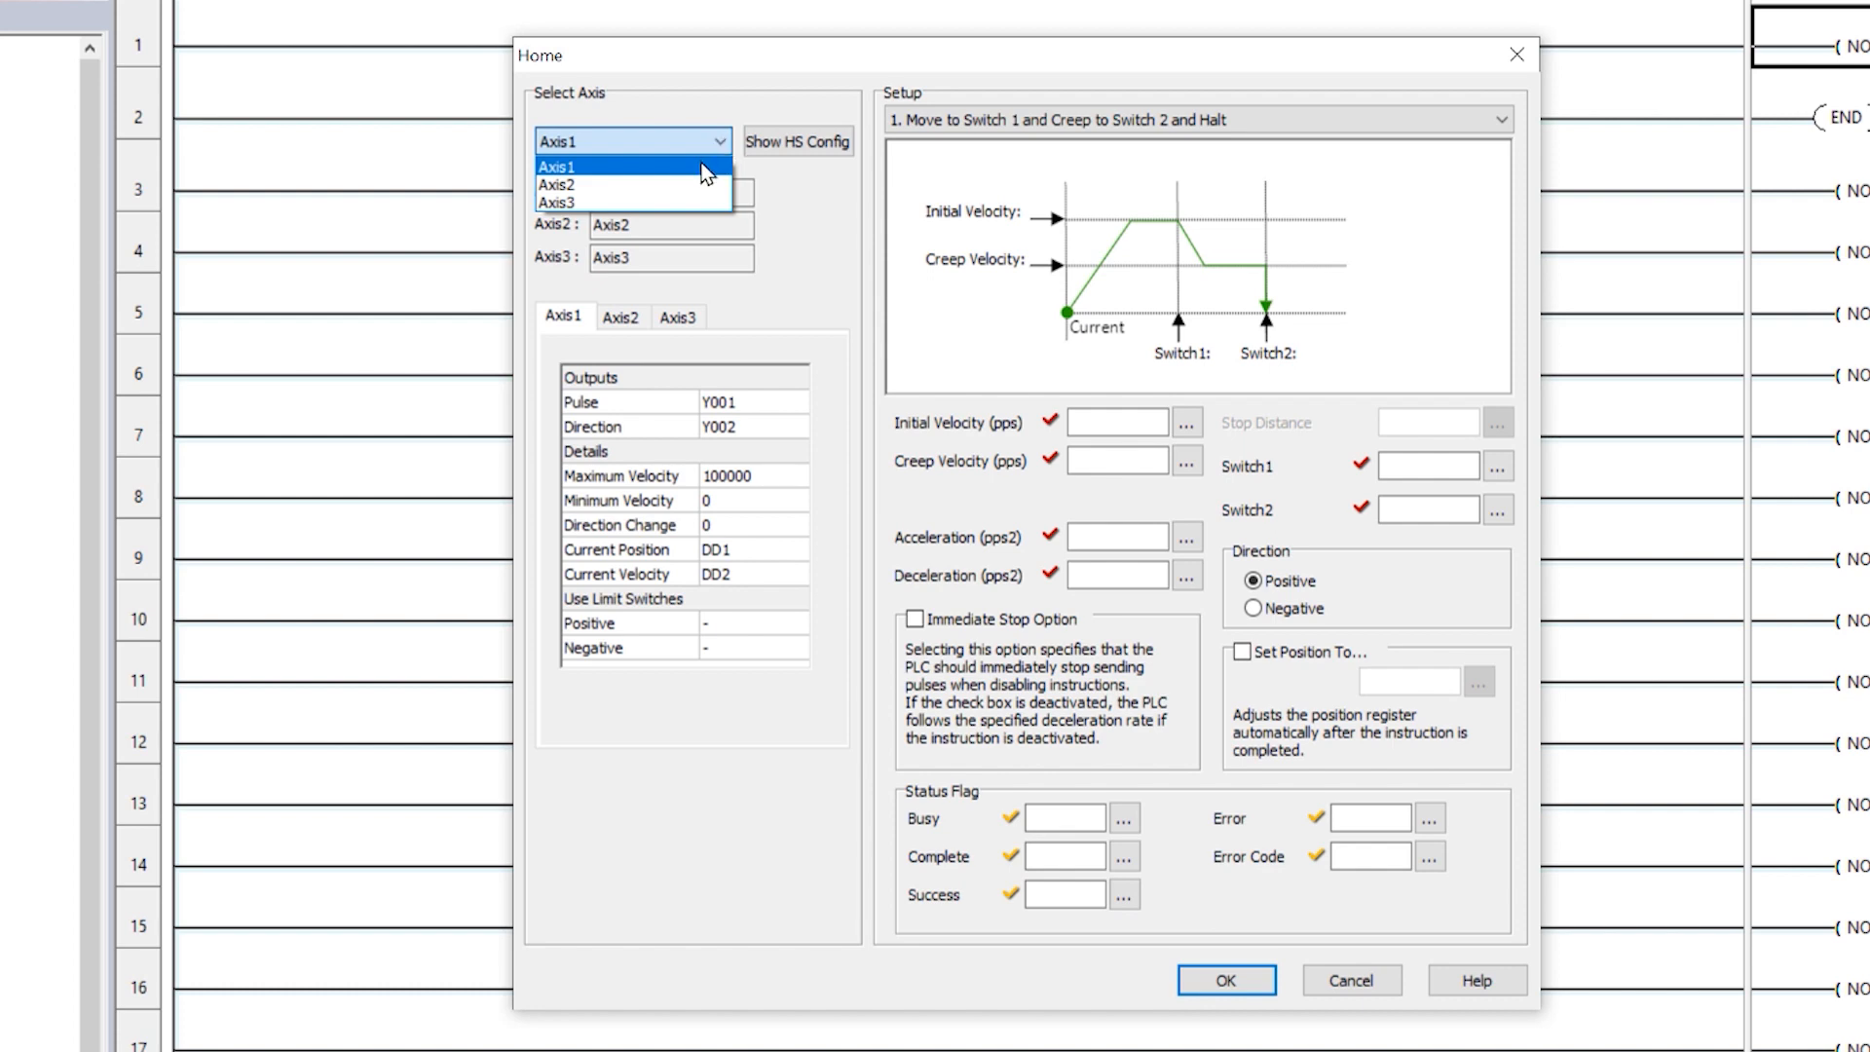
{"action": "left_click", "coordinate": [702, 167]}
{"action": "left_click", "coordinate": [629, 316]}
{"action": "left_click", "coordinate": [678, 319]}
{"action": "left_click", "coordinate": [561, 319]}
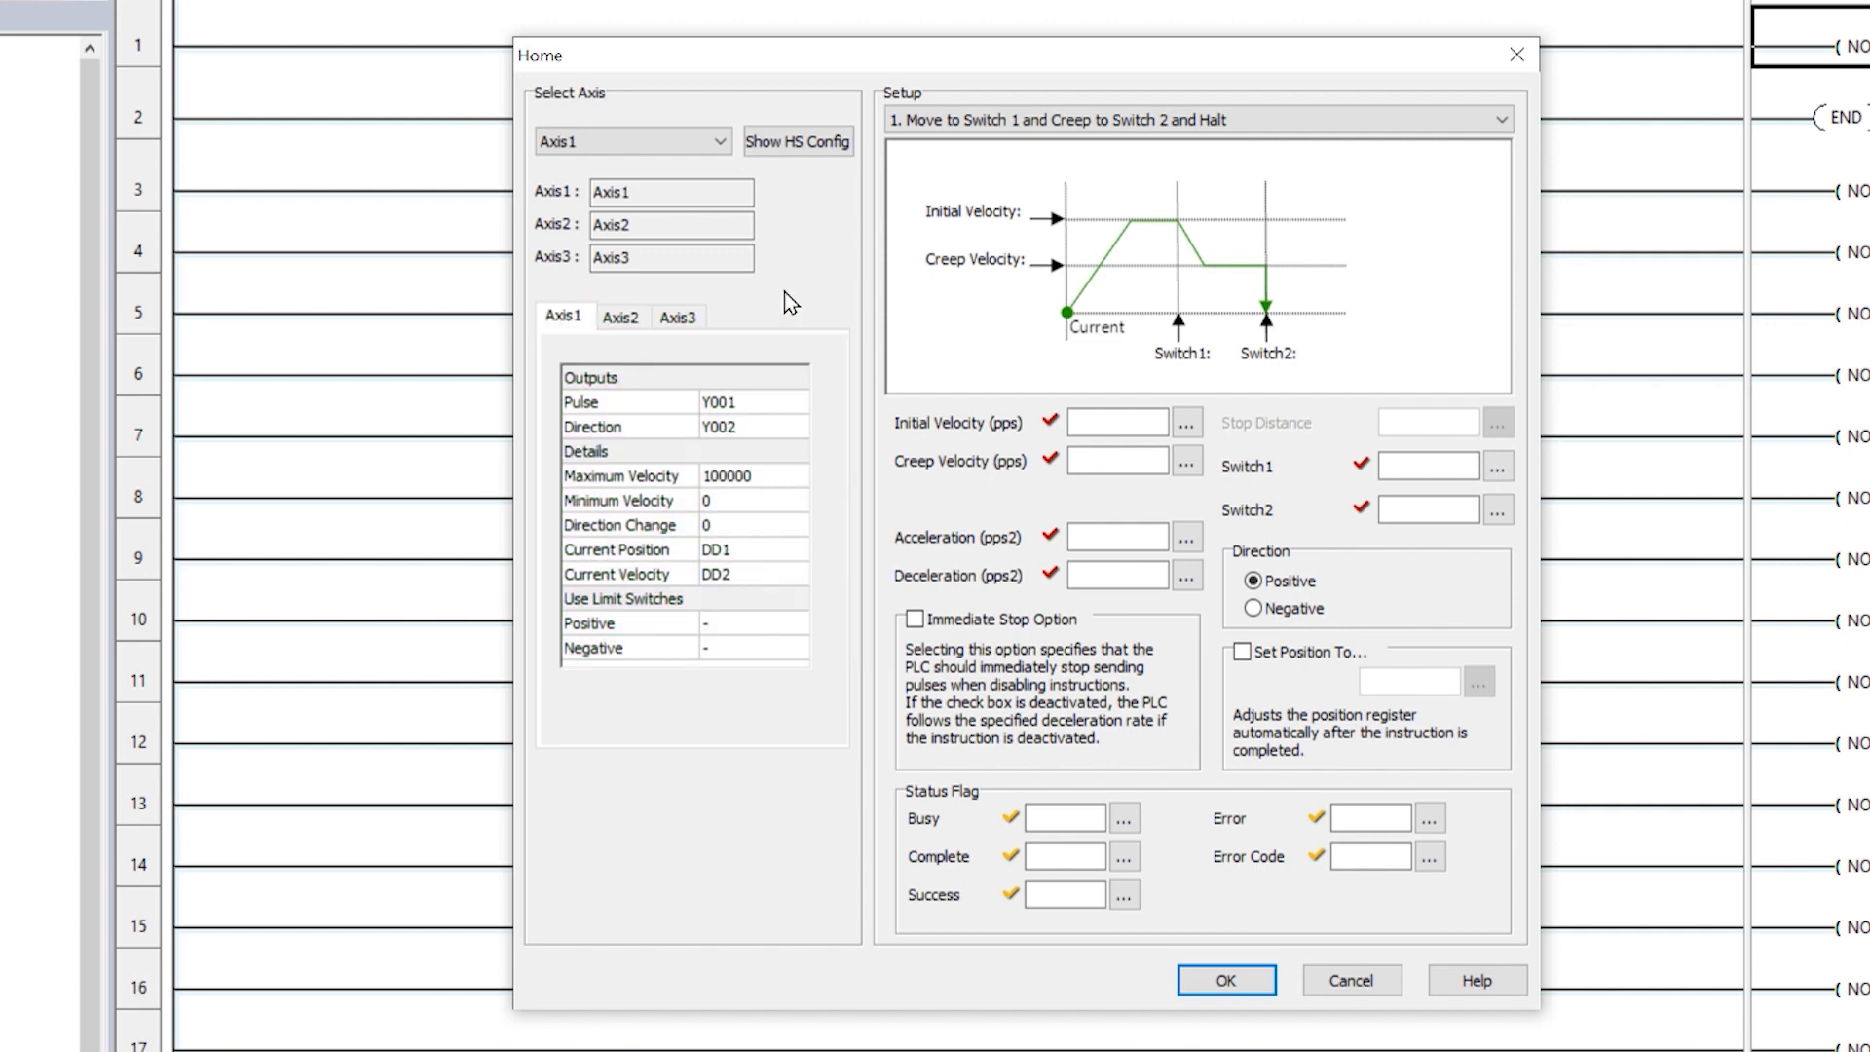
{"action": "left_click", "coordinate": [802, 148]}
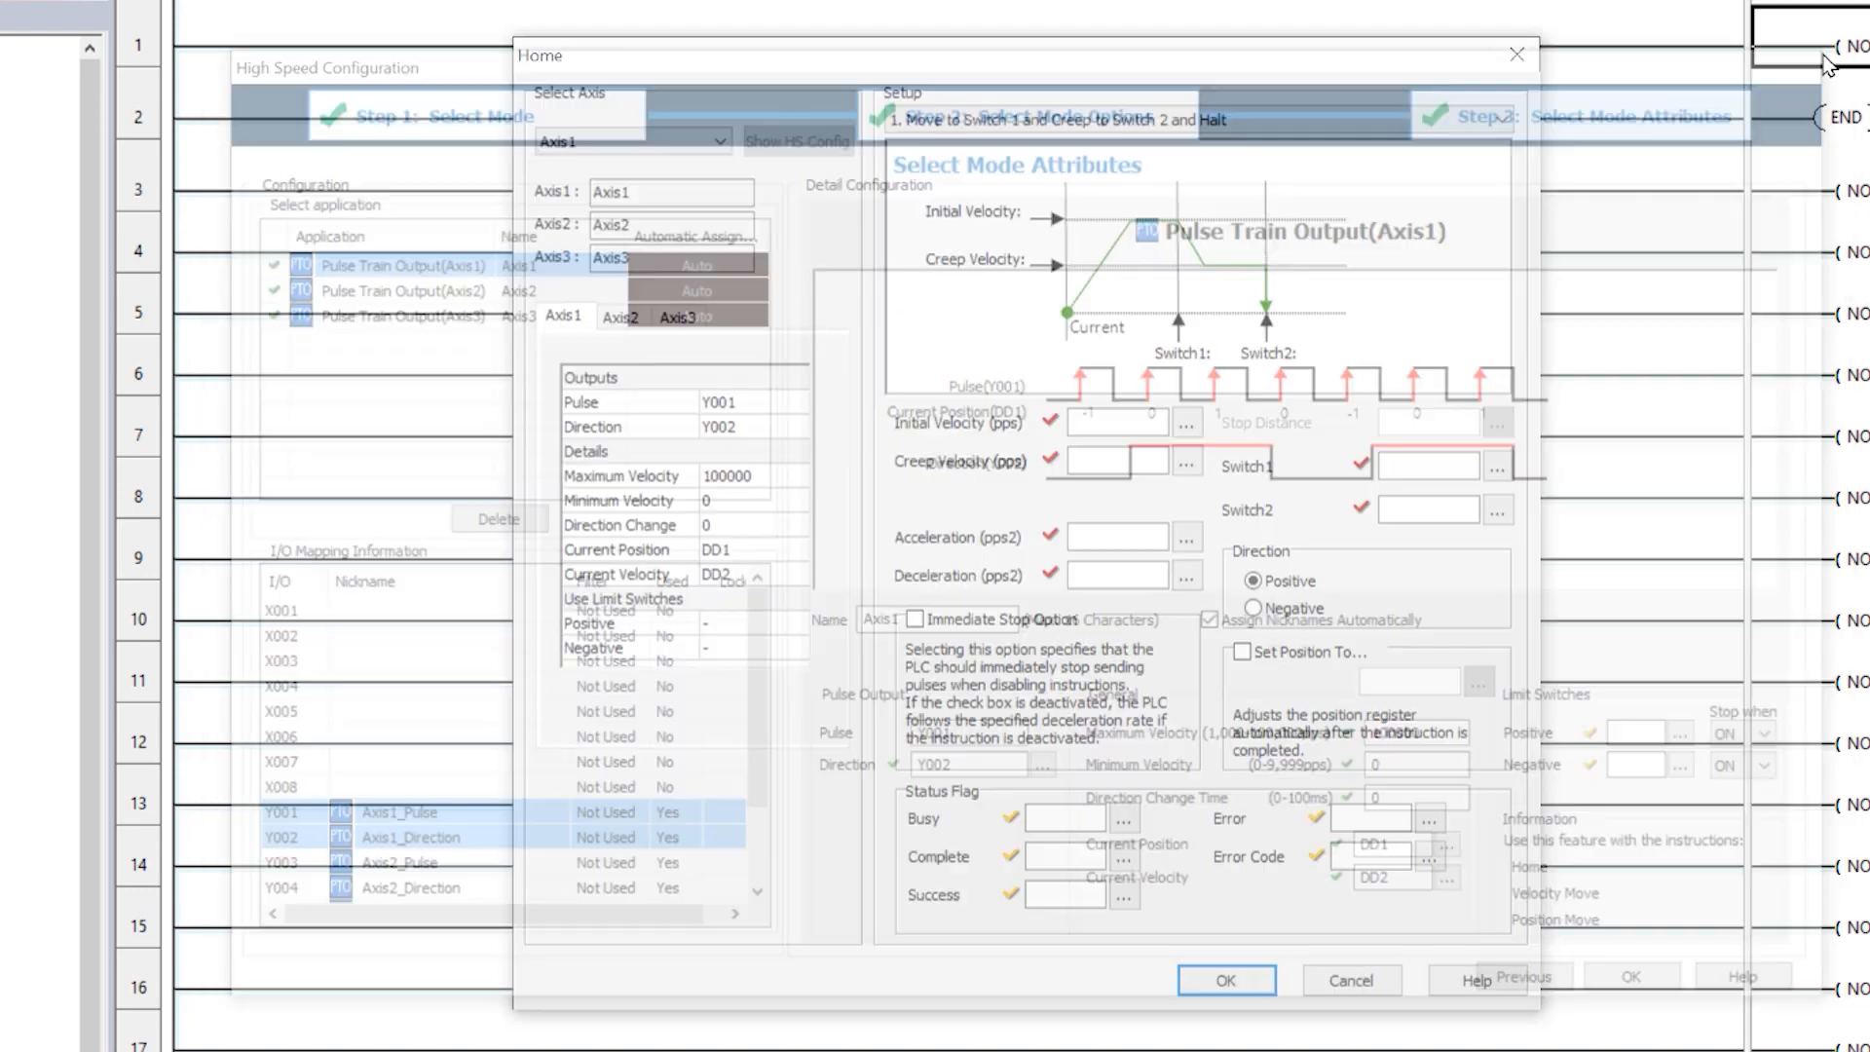
{"action": "left_click", "coordinate": [1820, 55]}
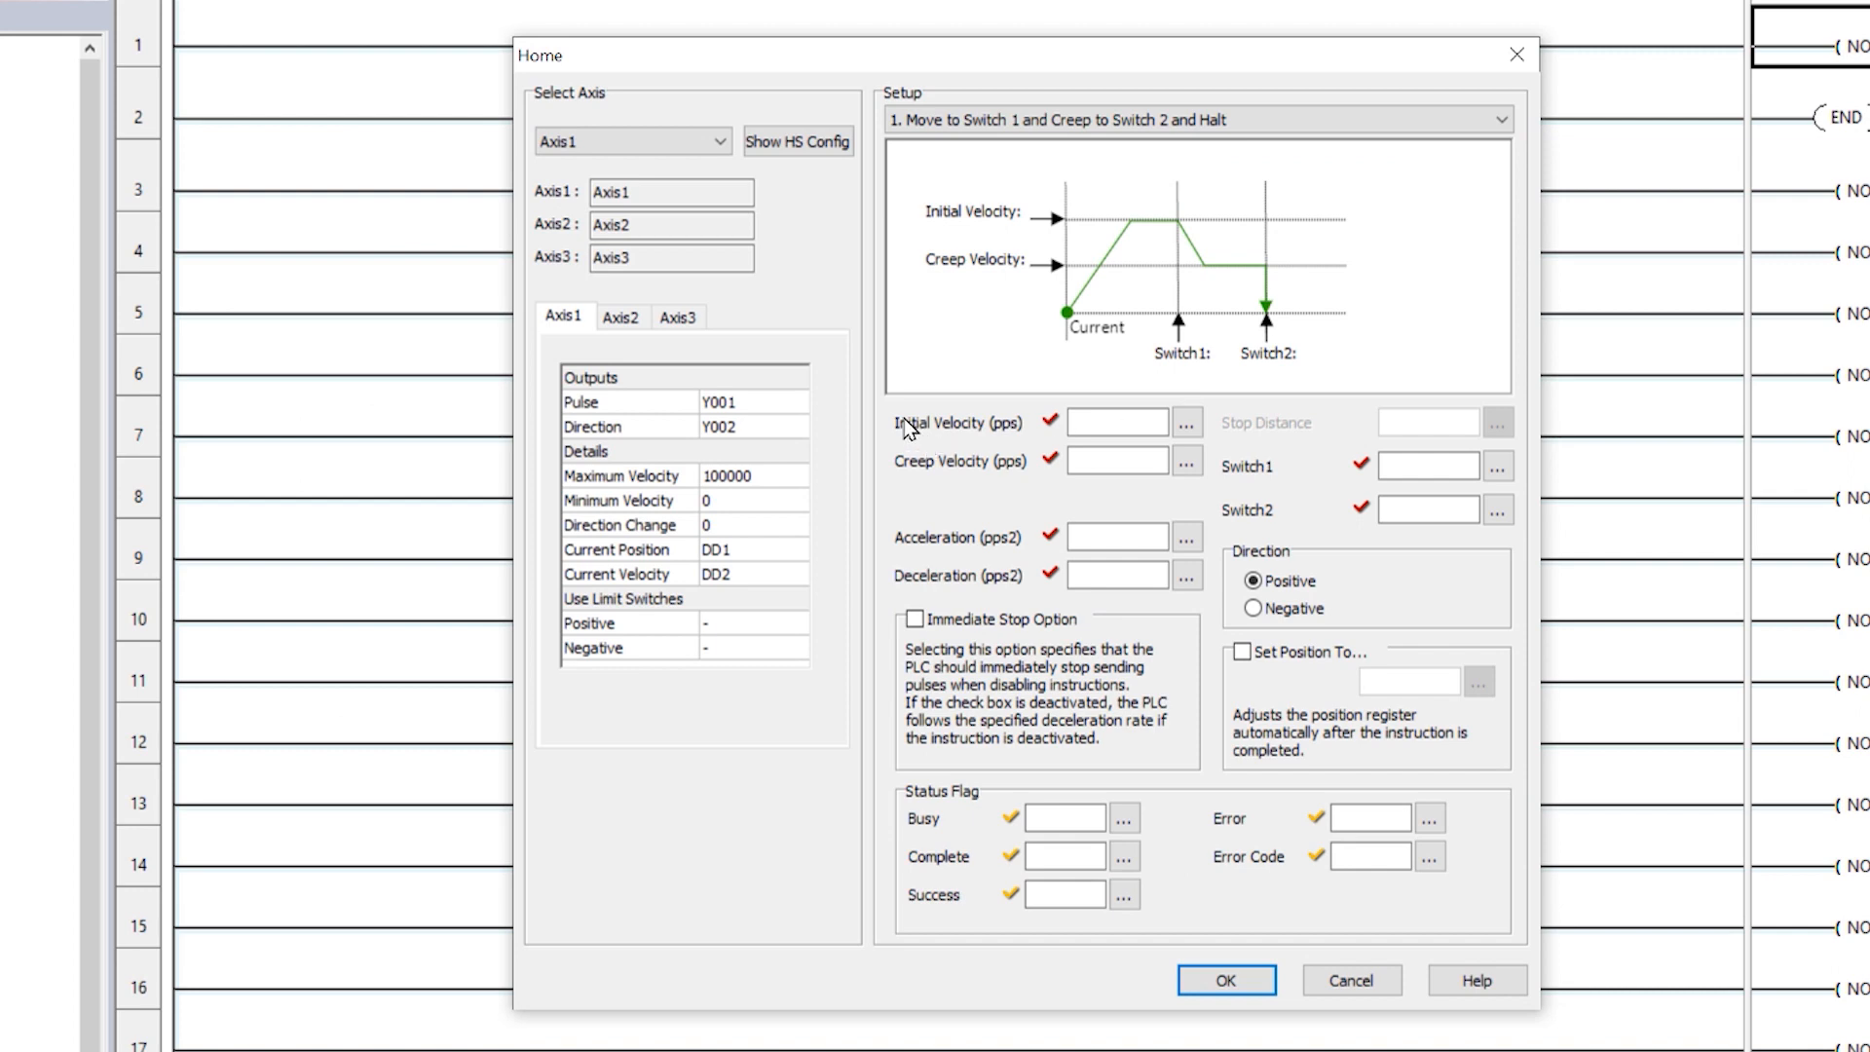
Choose homing method 1, Move to Switch 1 and Creep to Switch 2 and Halt, with initial velocity DD10 and creep velocity DD11.
{"action": "left_click", "coordinate": [1458, 115]}
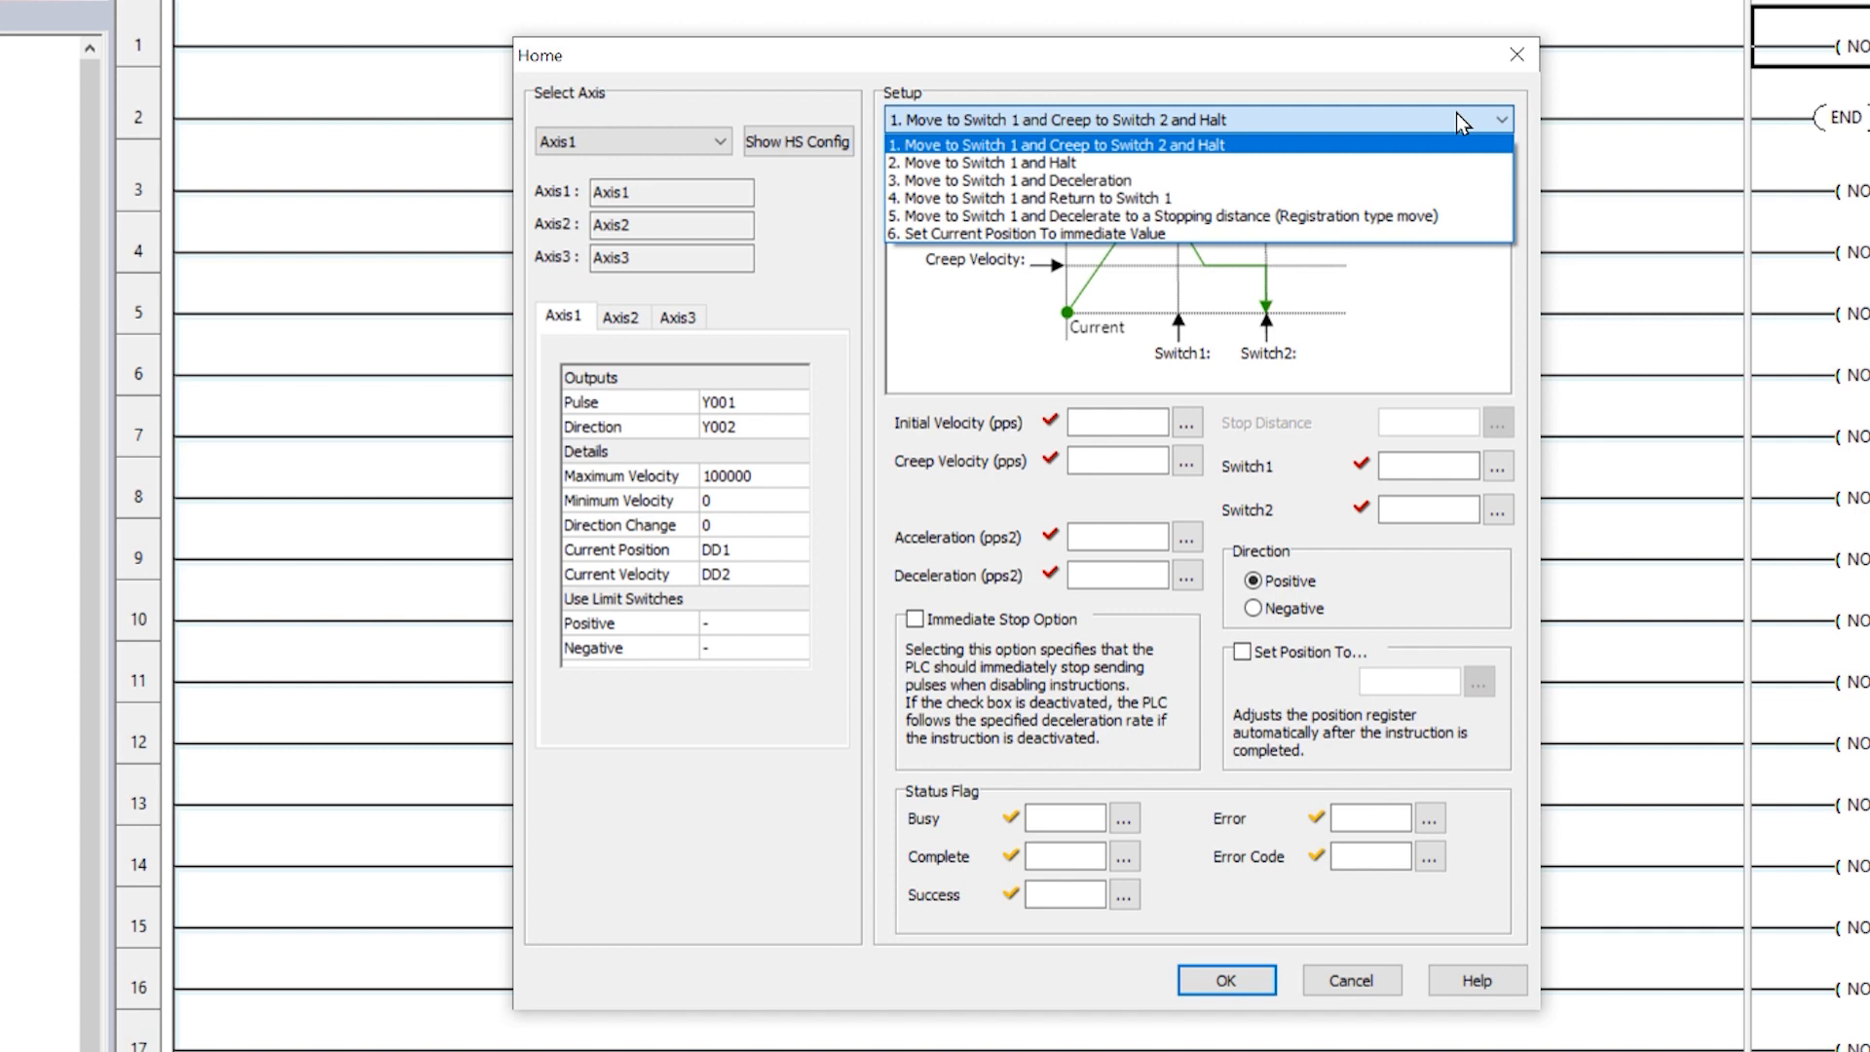
{"action": "left_click", "coordinate": [1222, 146]}
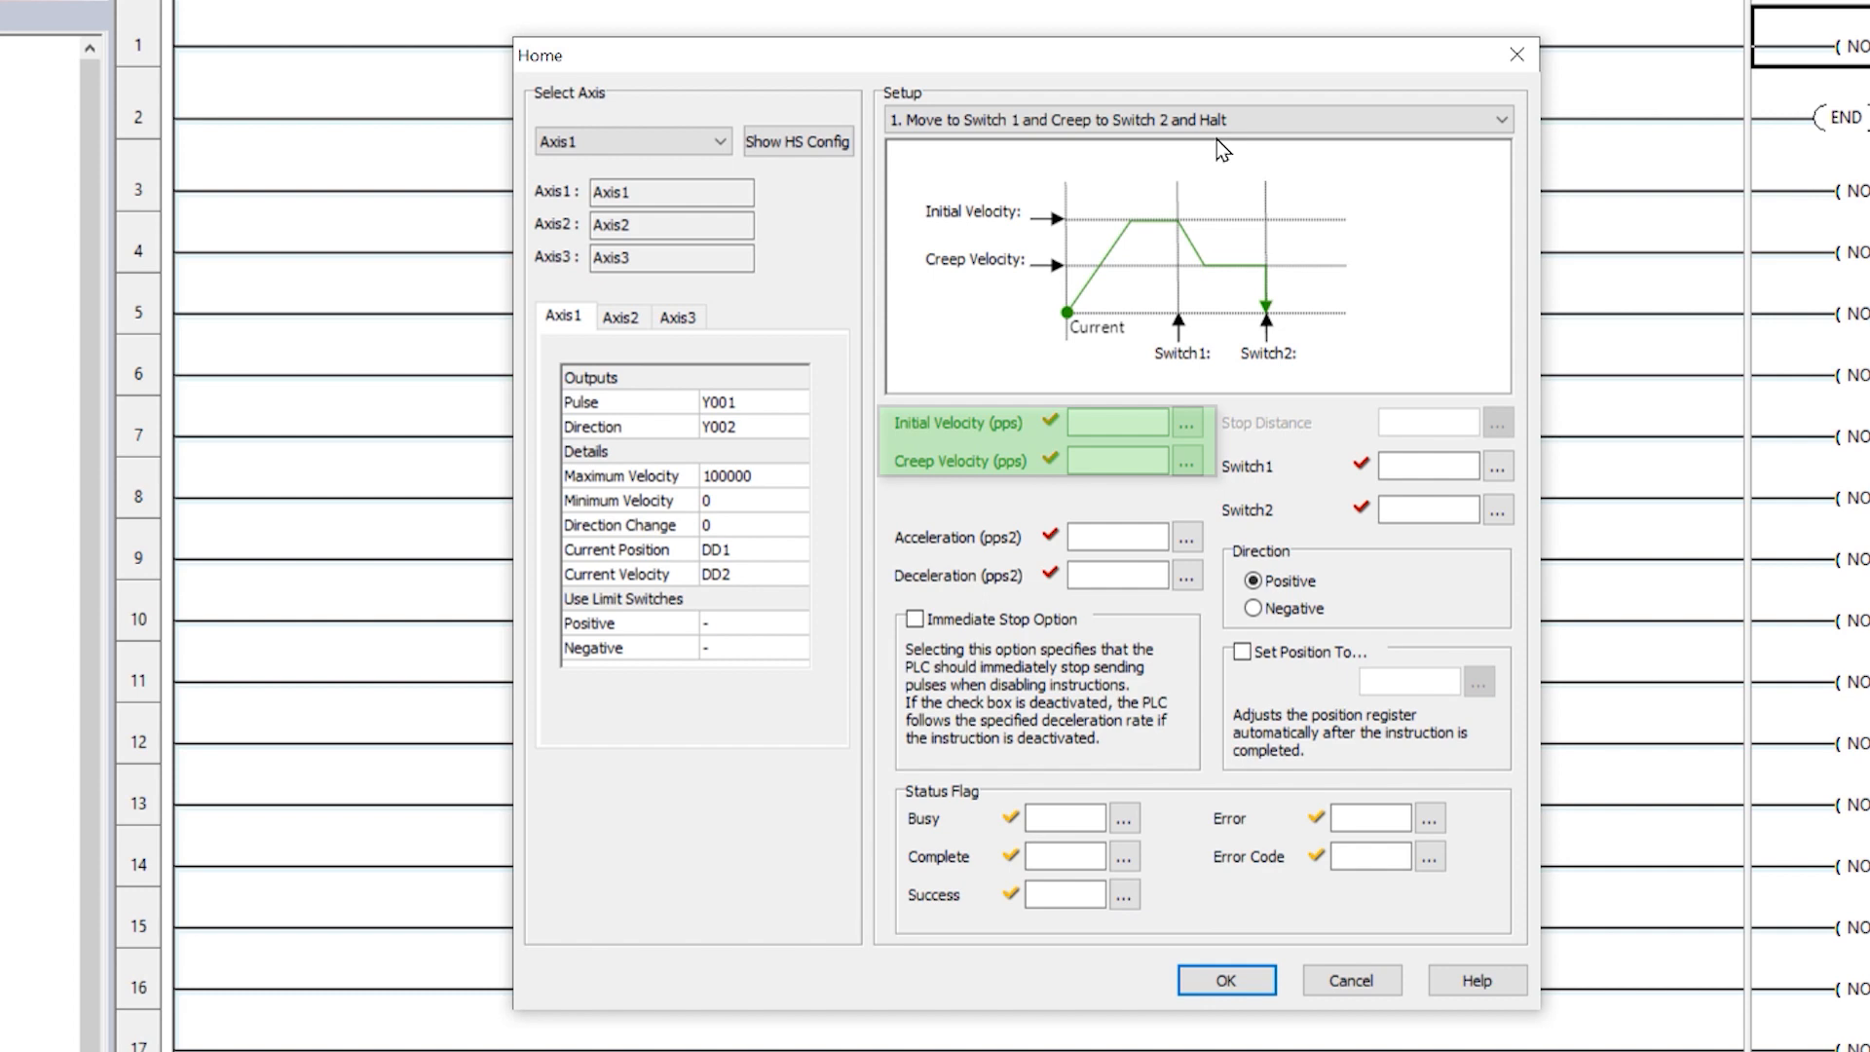
{"action": "left_click", "coordinate": [1186, 426]}
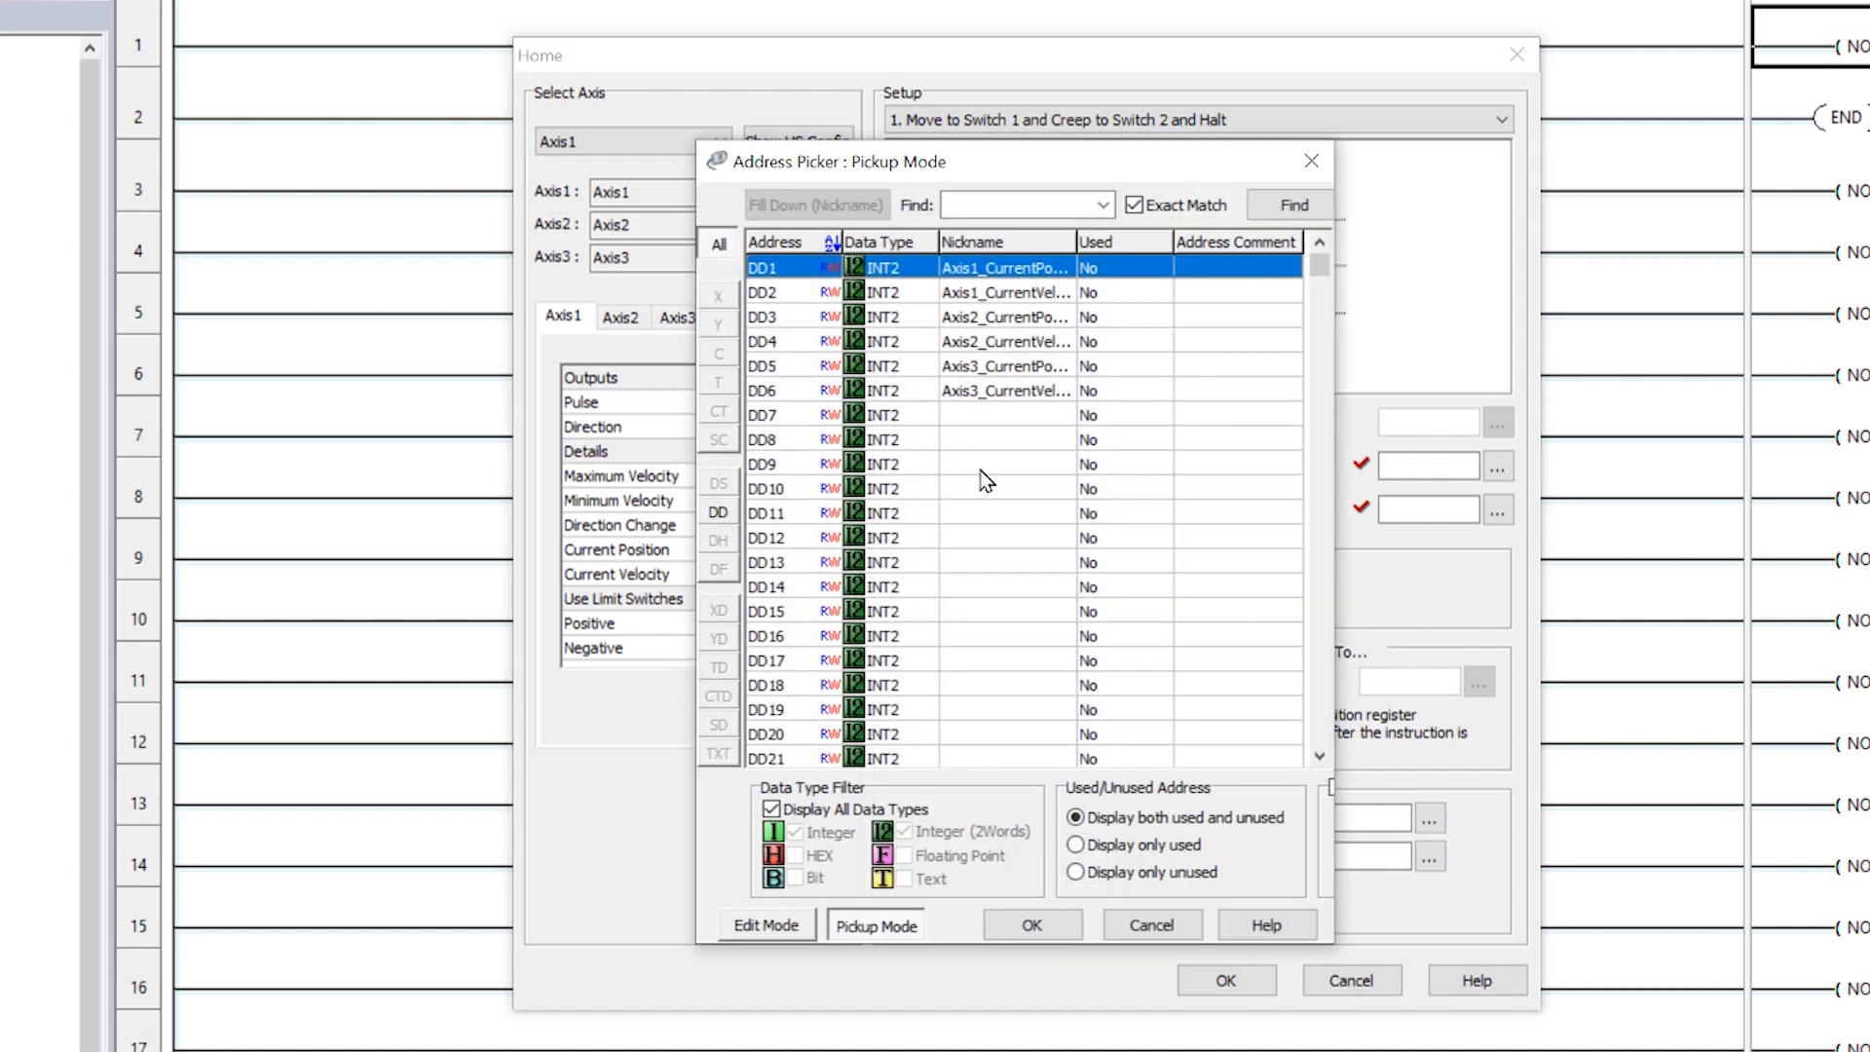
{"action": "left_click", "coordinate": [810, 489]}
{"action": "left_click", "coordinate": [1042, 923]}
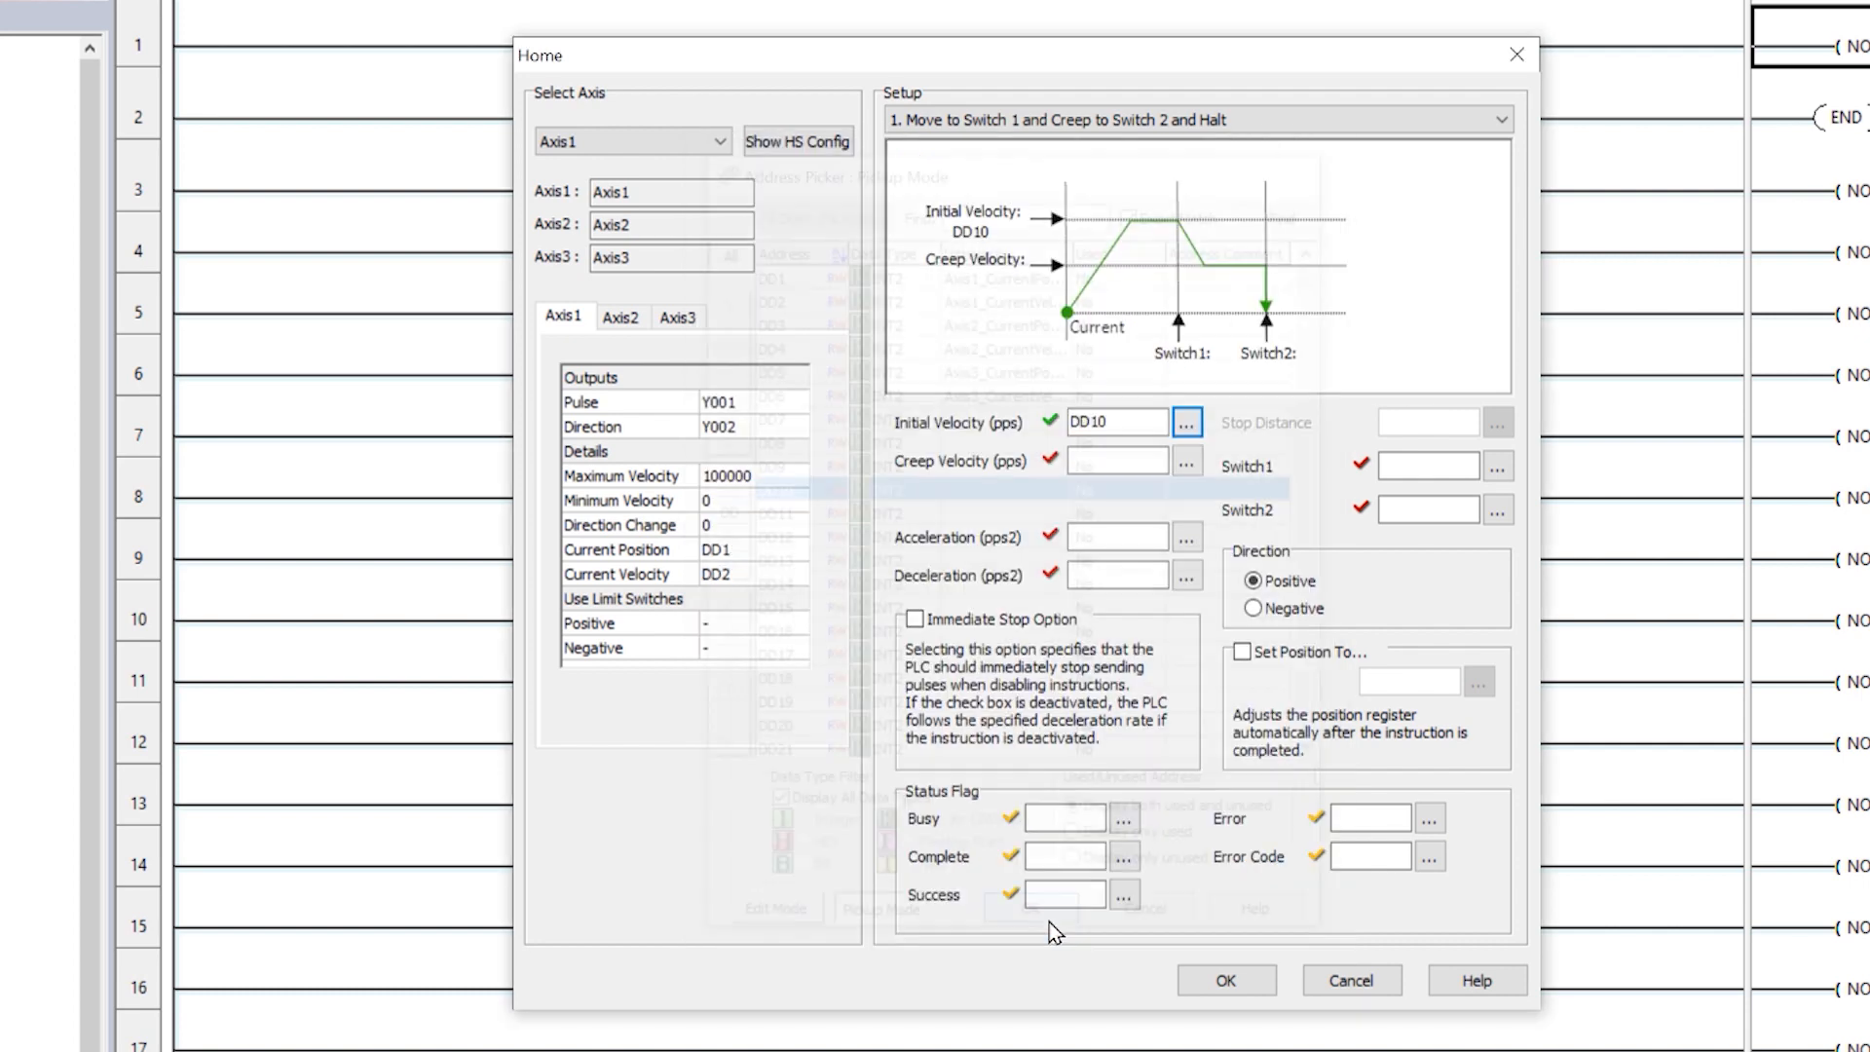
{"action": "left_click", "coordinate": [1189, 456]}
{"action": "left_click", "coordinate": [771, 514]}
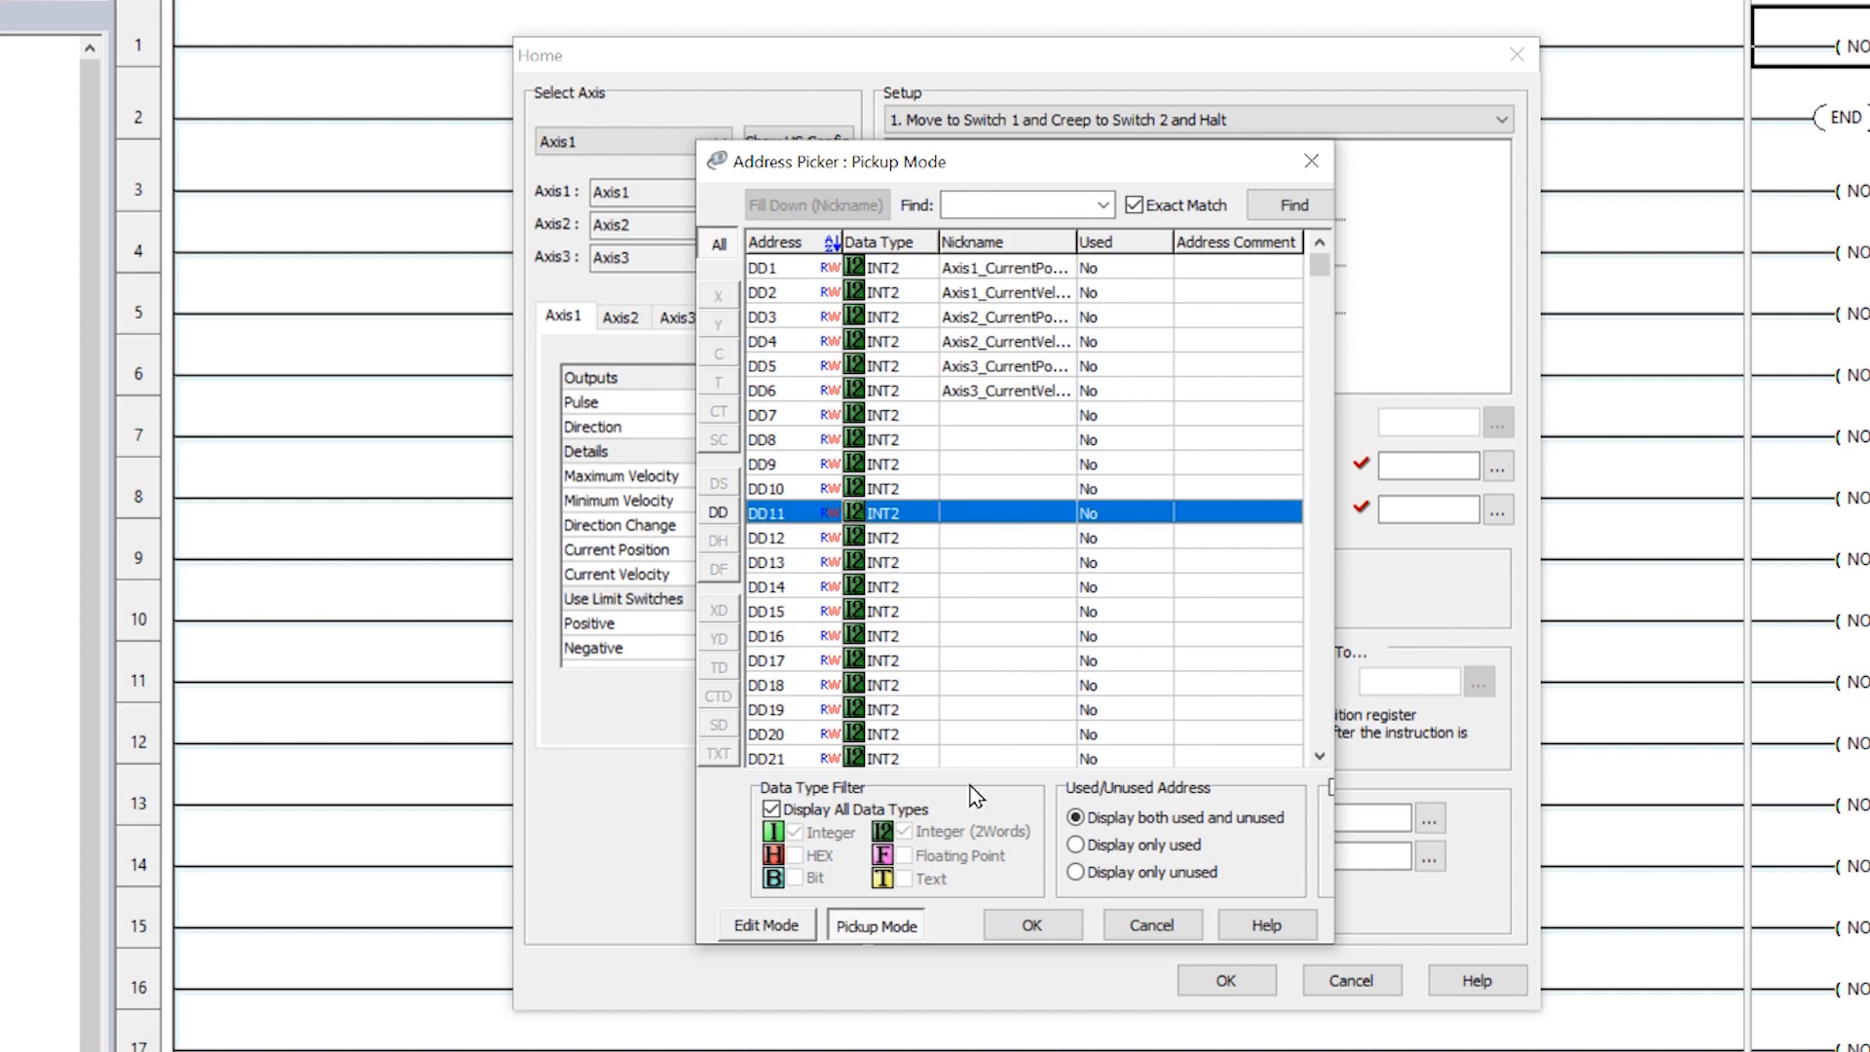
{"action": "left_click", "coordinate": [1032, 924]}
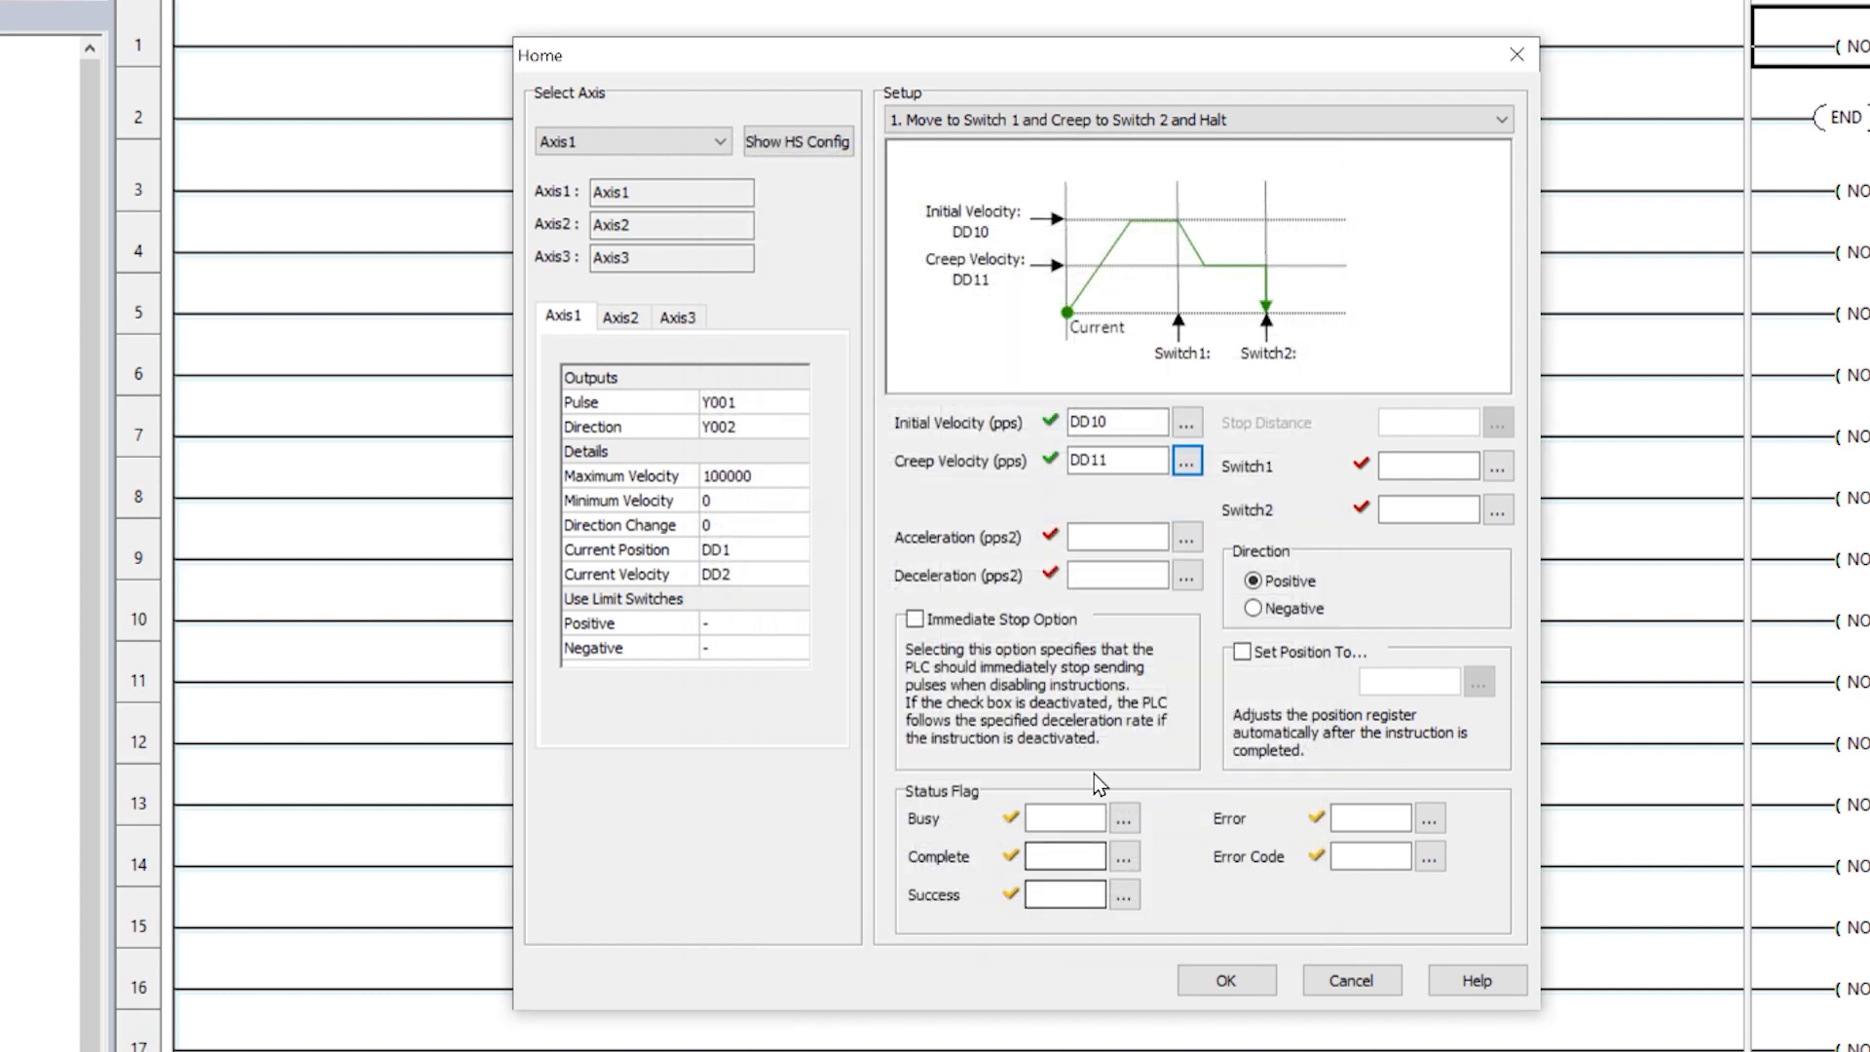
Assign address DD12 to the homing acceleration and DD13 to the deceleration.
{"action": "left_click", "coordinate": [1185, 538]}
{"action": "left_click", "coordinate": [791, 538]}
{"action": "left_click", "coordinate": [1031, 925]}
{"action": "left_click", "coordinate": [1183, 576]}
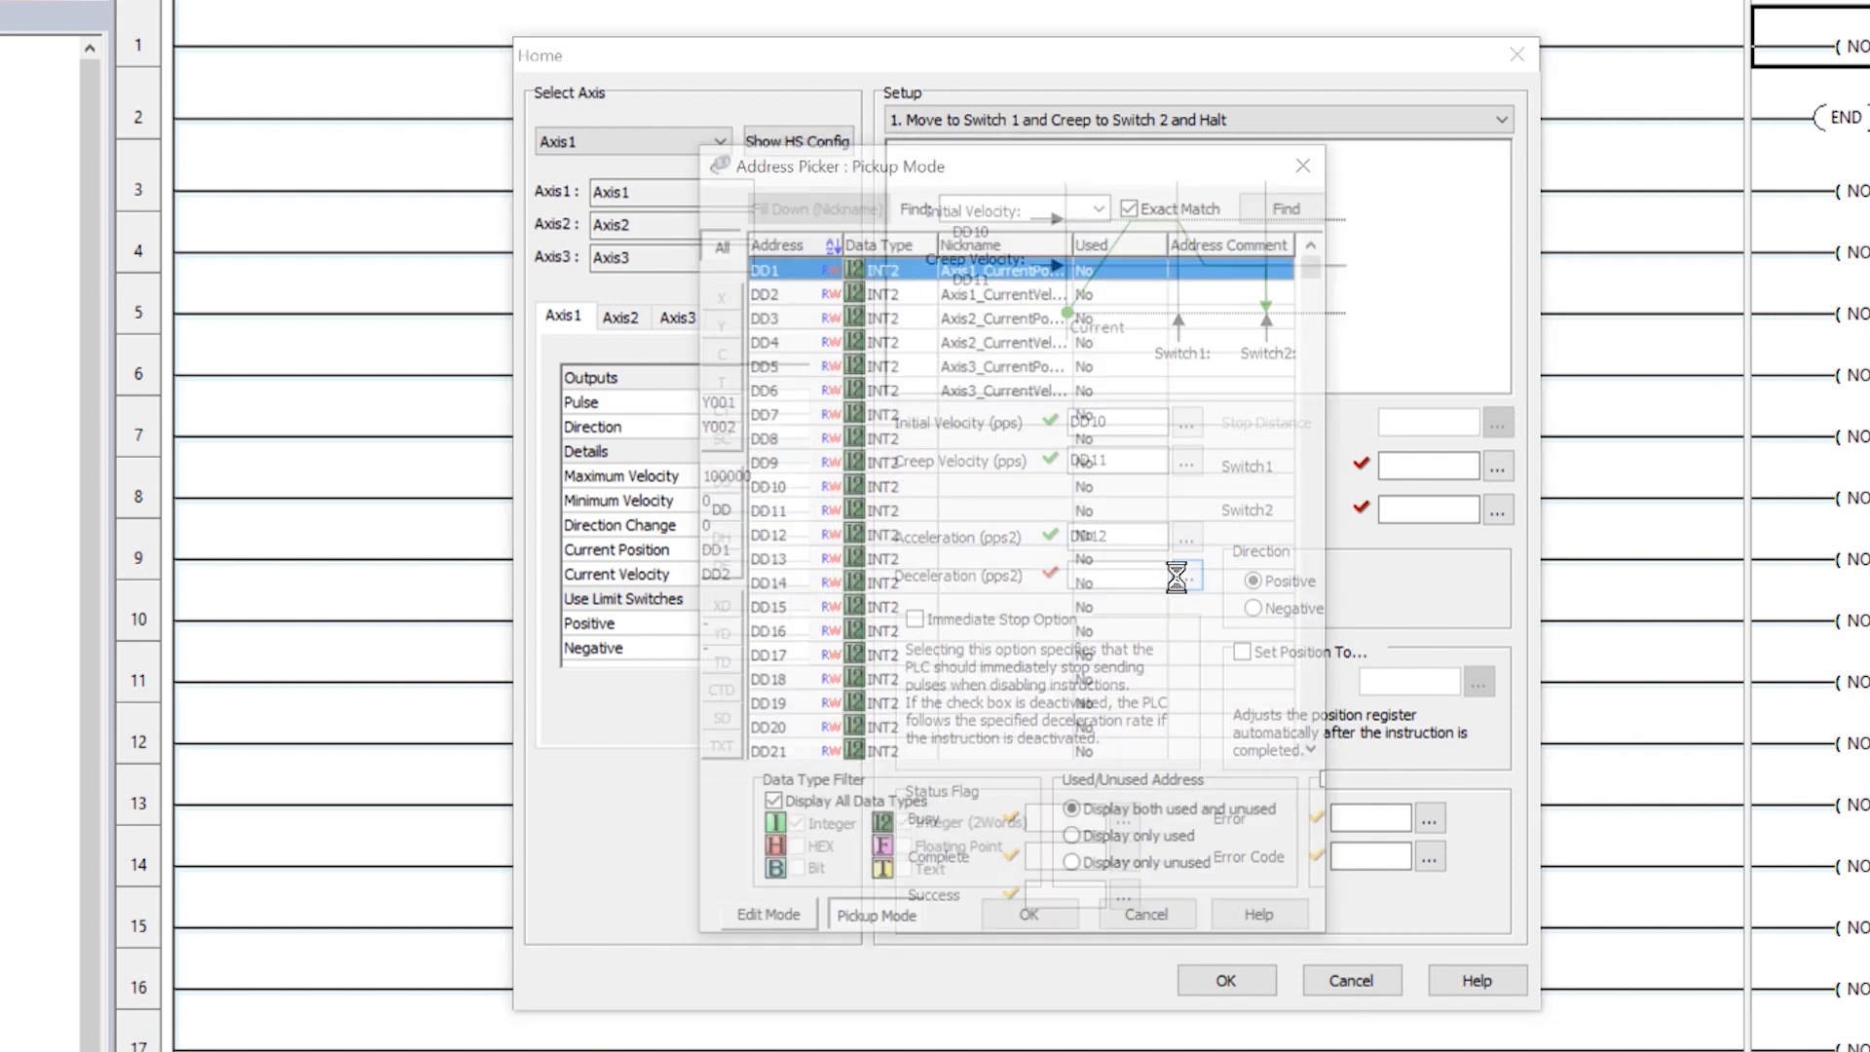
{"action": "left_click", "coordinate": [814, 563]}
{"action": "left_click", "coordinate": [1064, 921]}
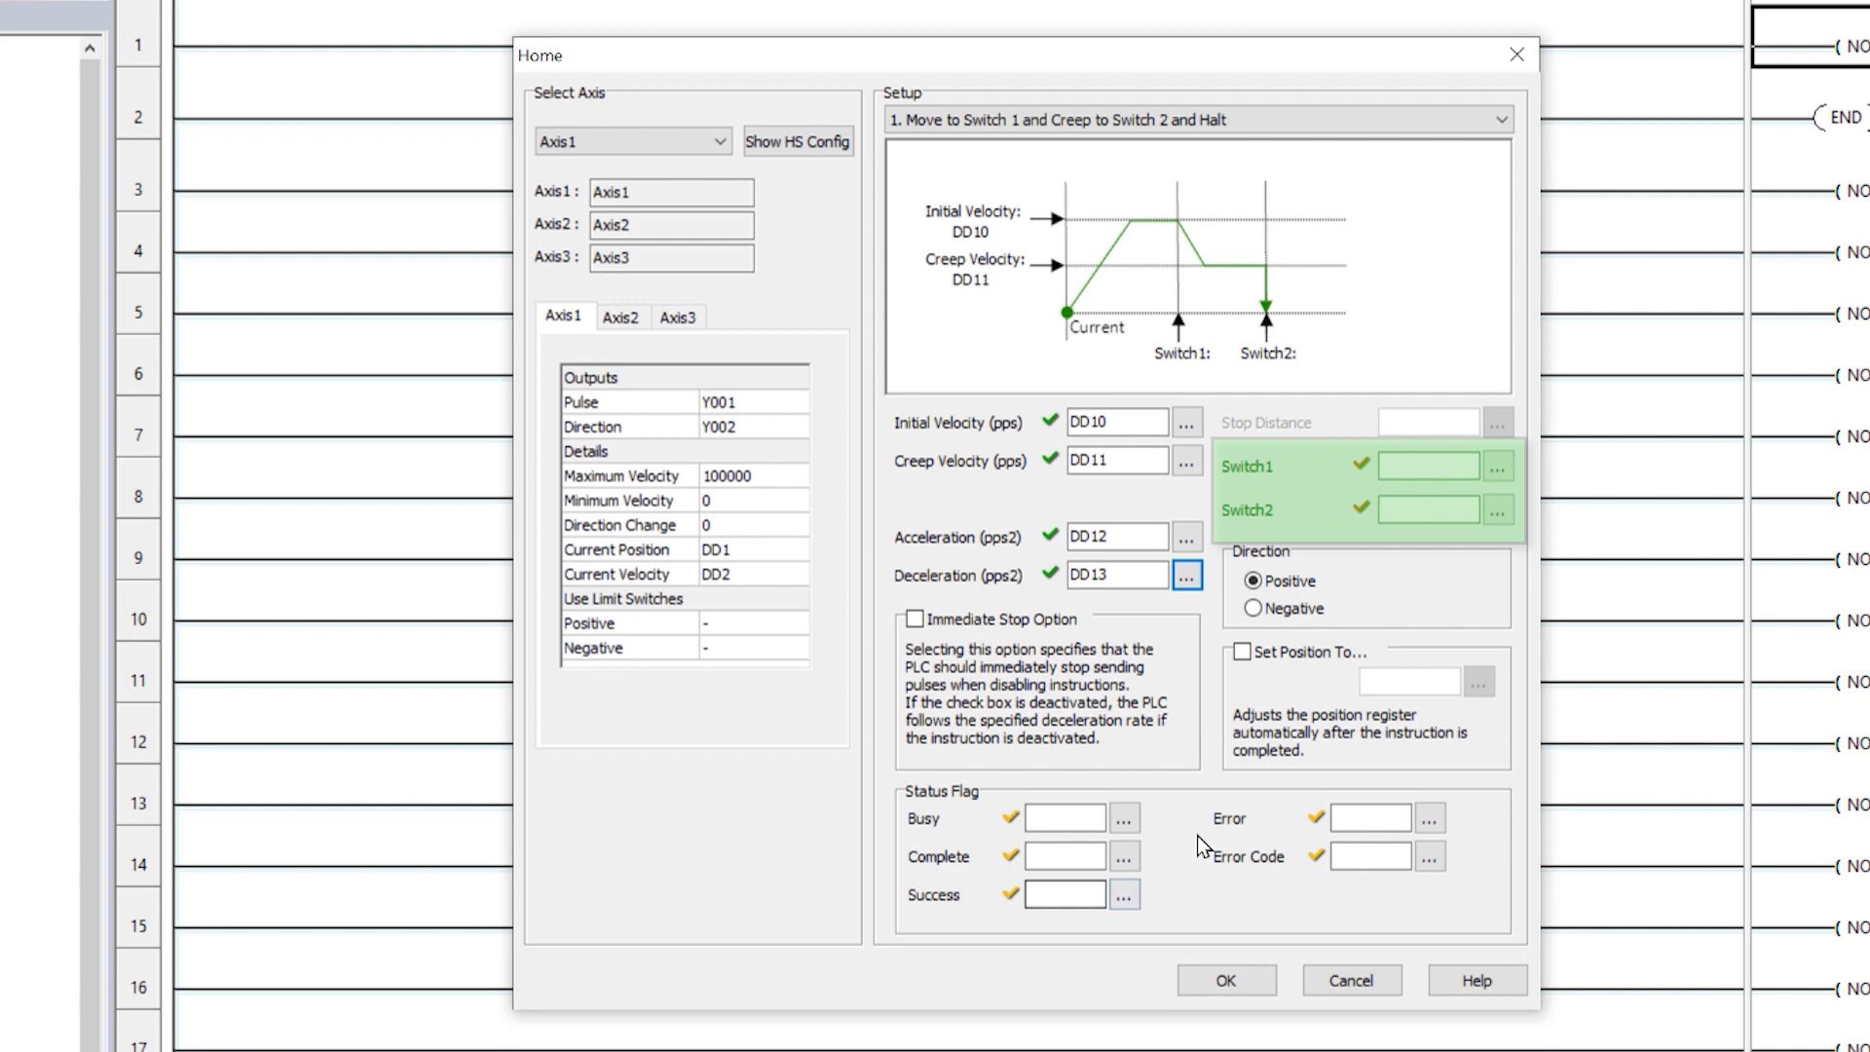
Assign input X001 to Switch1 and X002 to Switch2, and enable setting the position to 0 after the instruction completes.
{"action": "left_click", "coordinate": [1496, 467]}
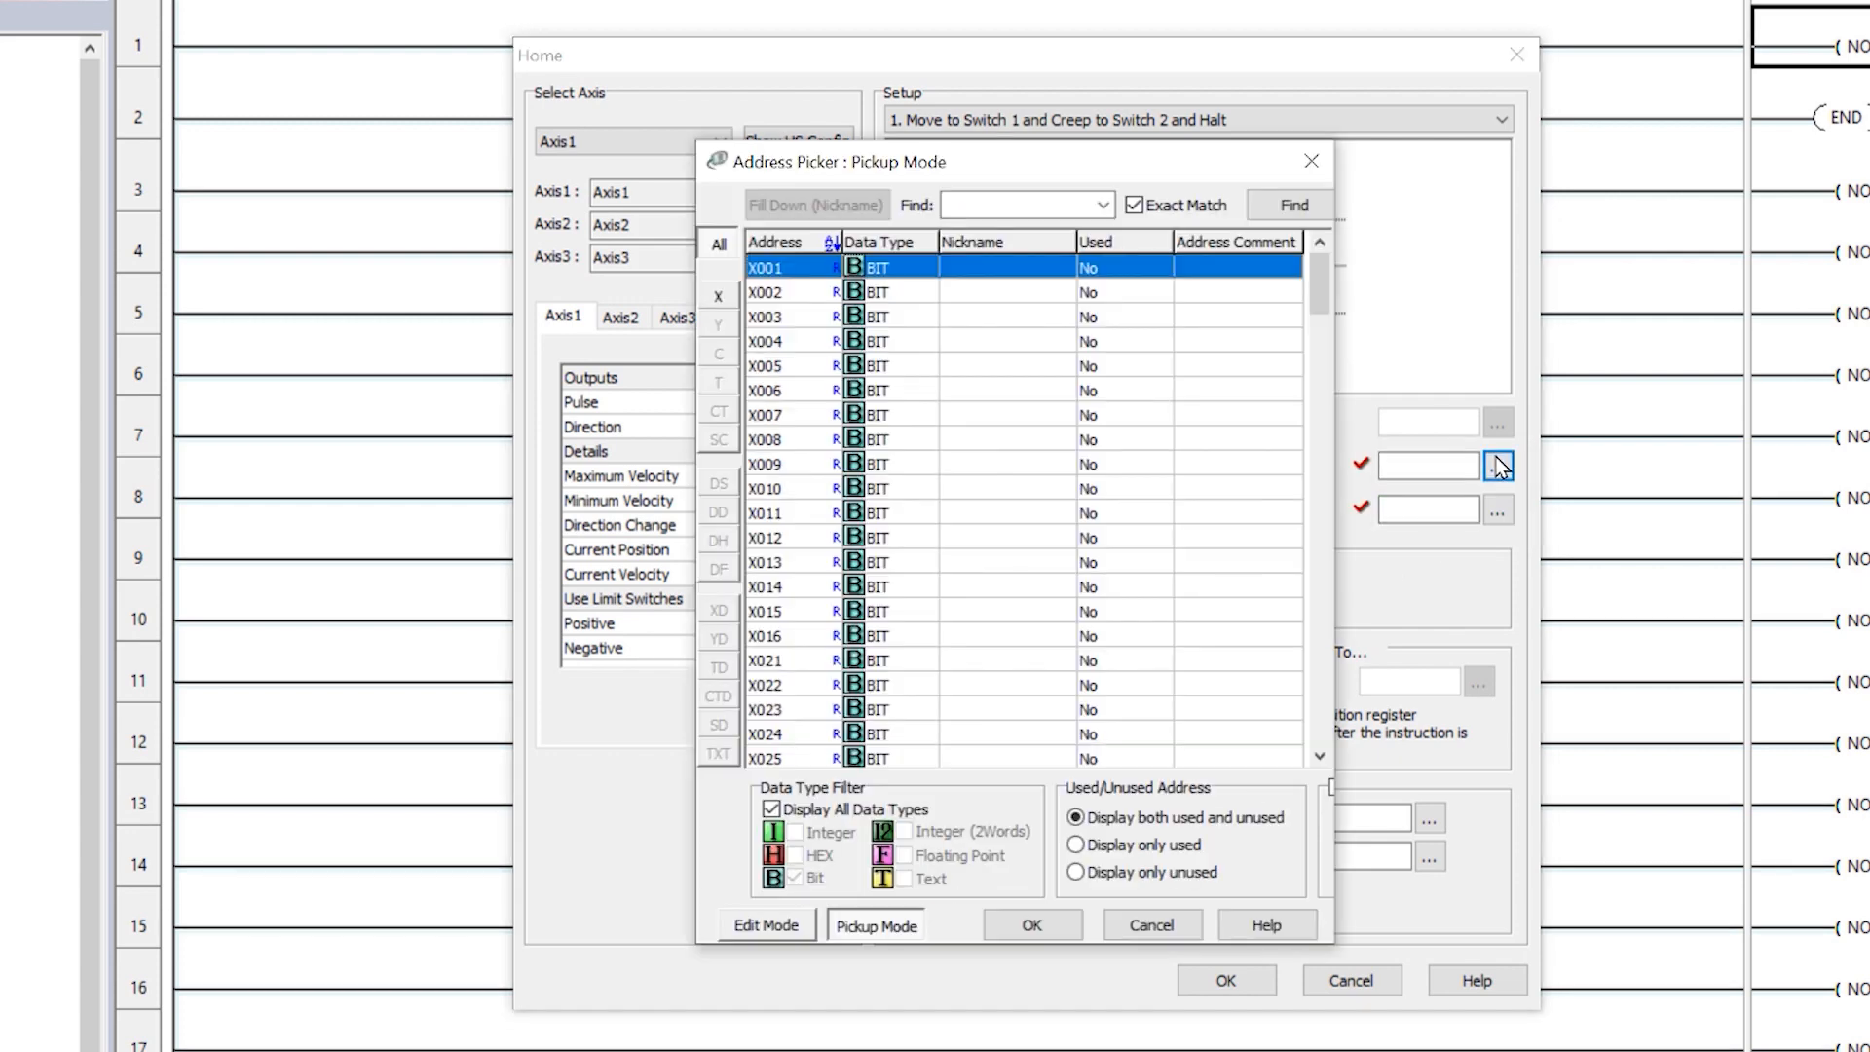
{"action": "left_click", "coordinate": [1031, 925]}
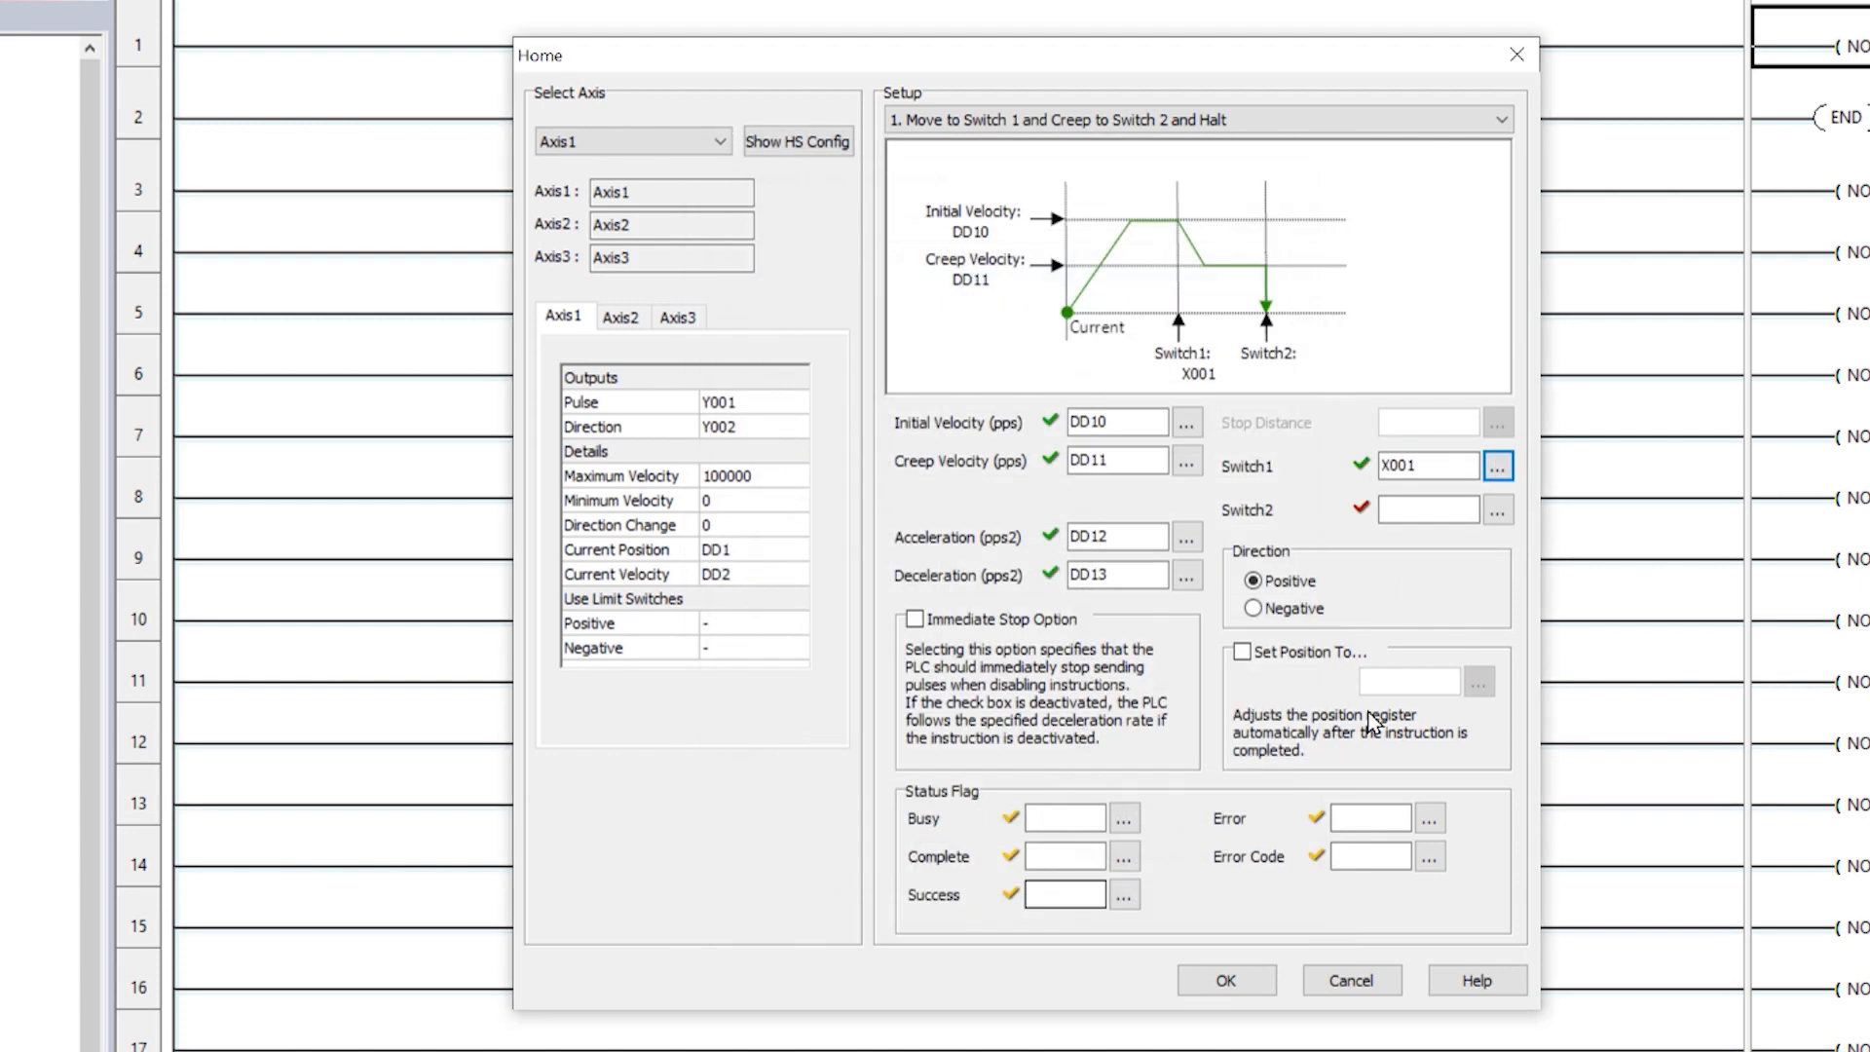
{"action": "left_click", "coordinate": [1497, 508]}
{"action": "left_click", "coordinate": [1496, 507]}
{"action": "left_click", "coordinate": [801, 293]}
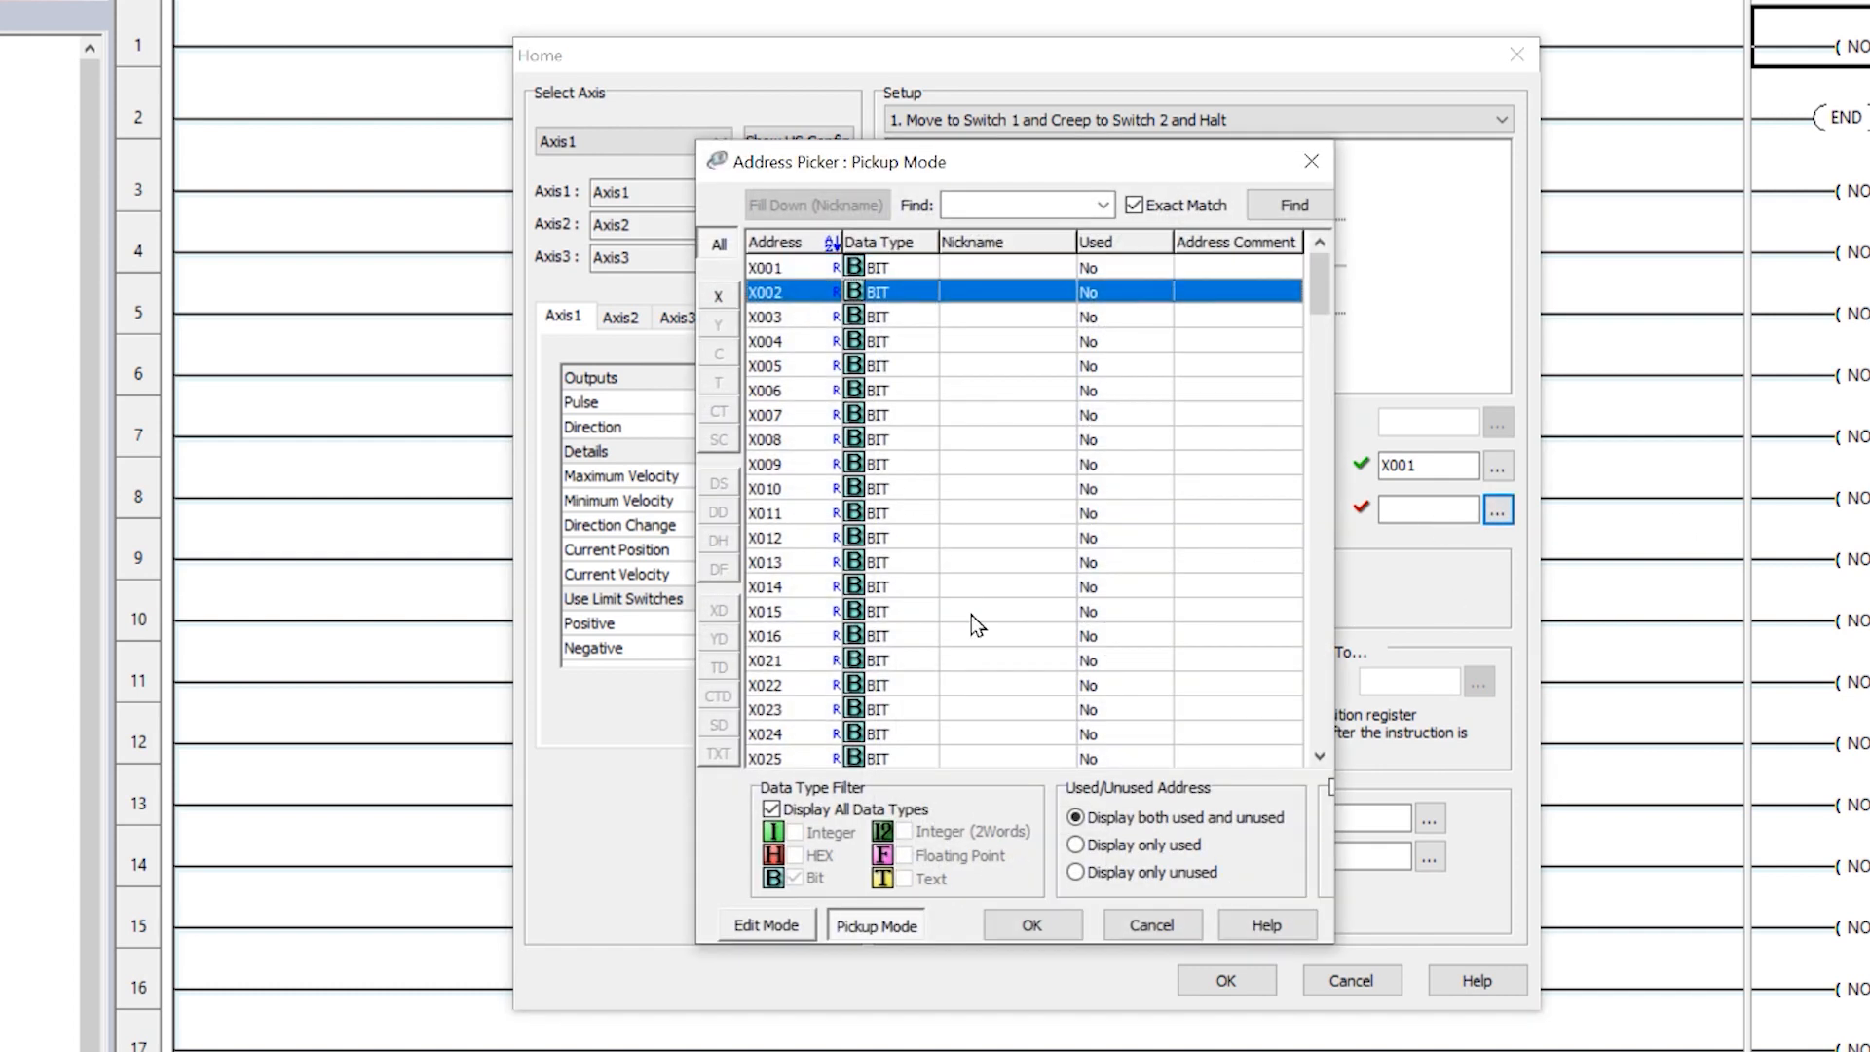
{"action": "left_click", "coordinate": [1007, 920]}
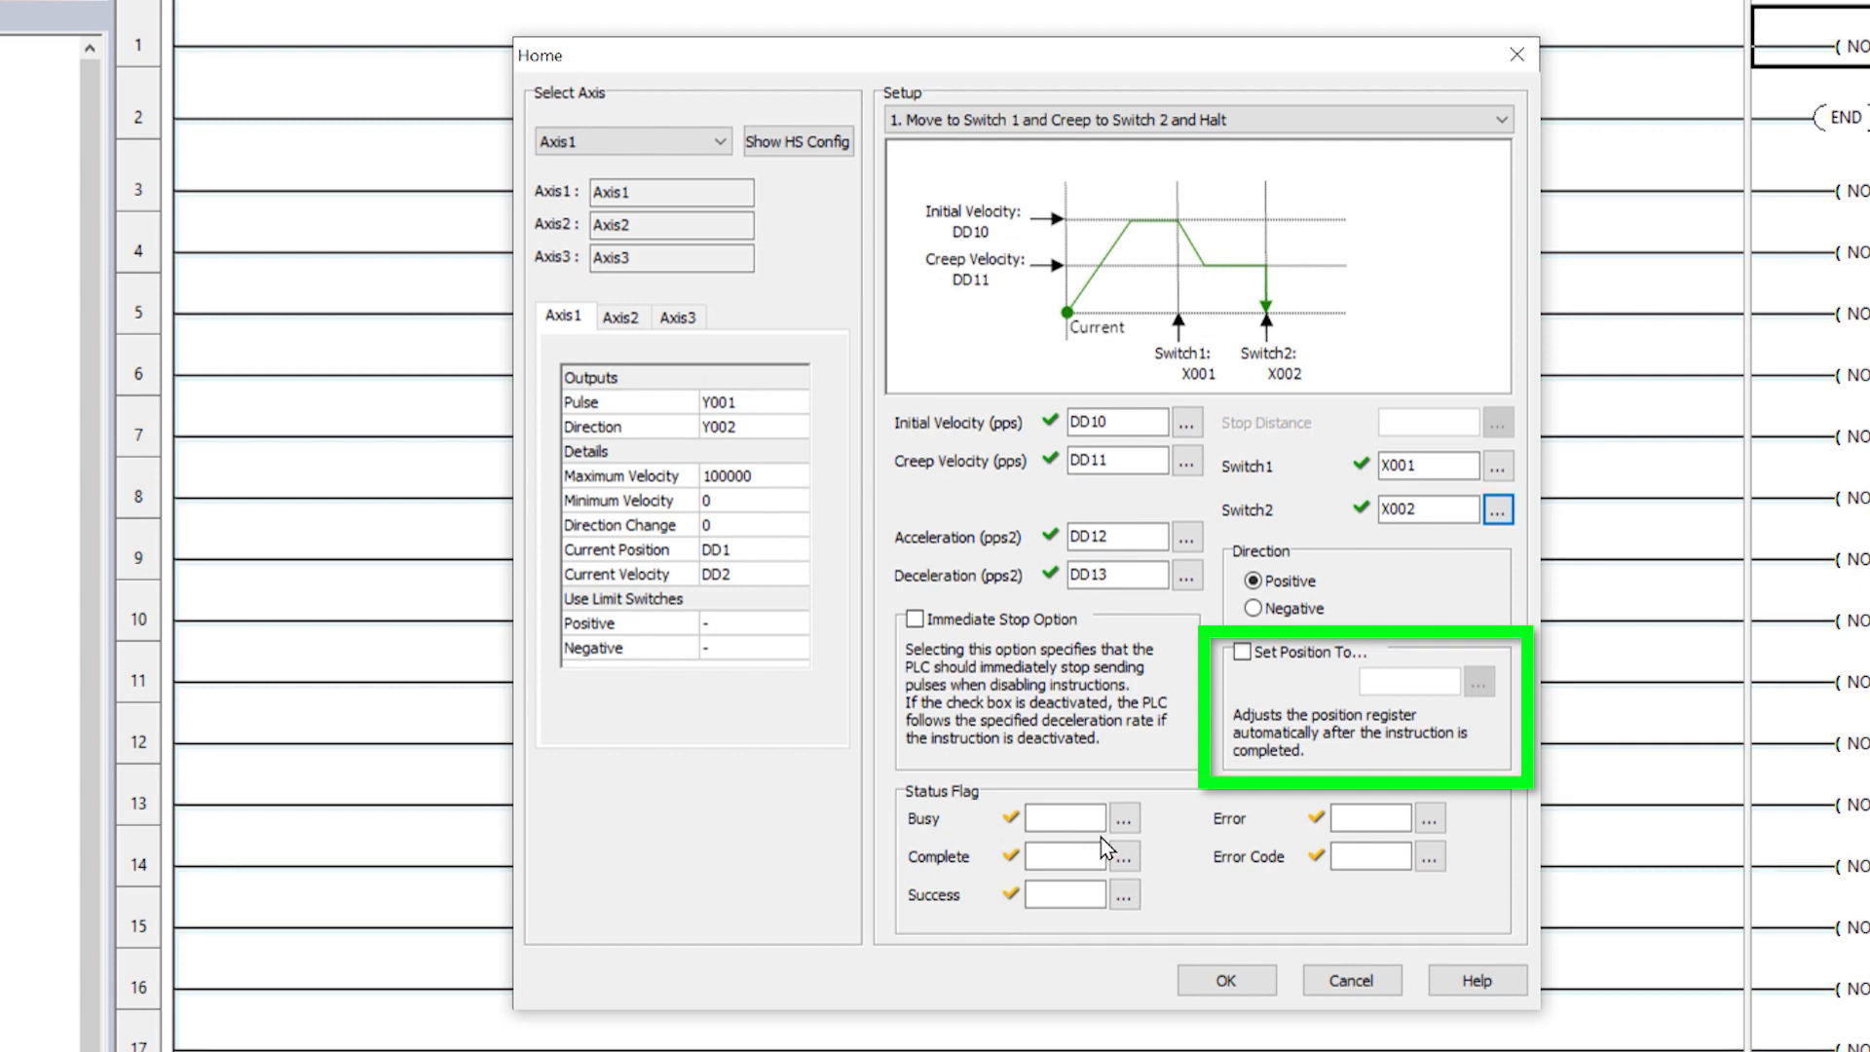
{"action": "left_click", "coordinate": [1242, 652]}
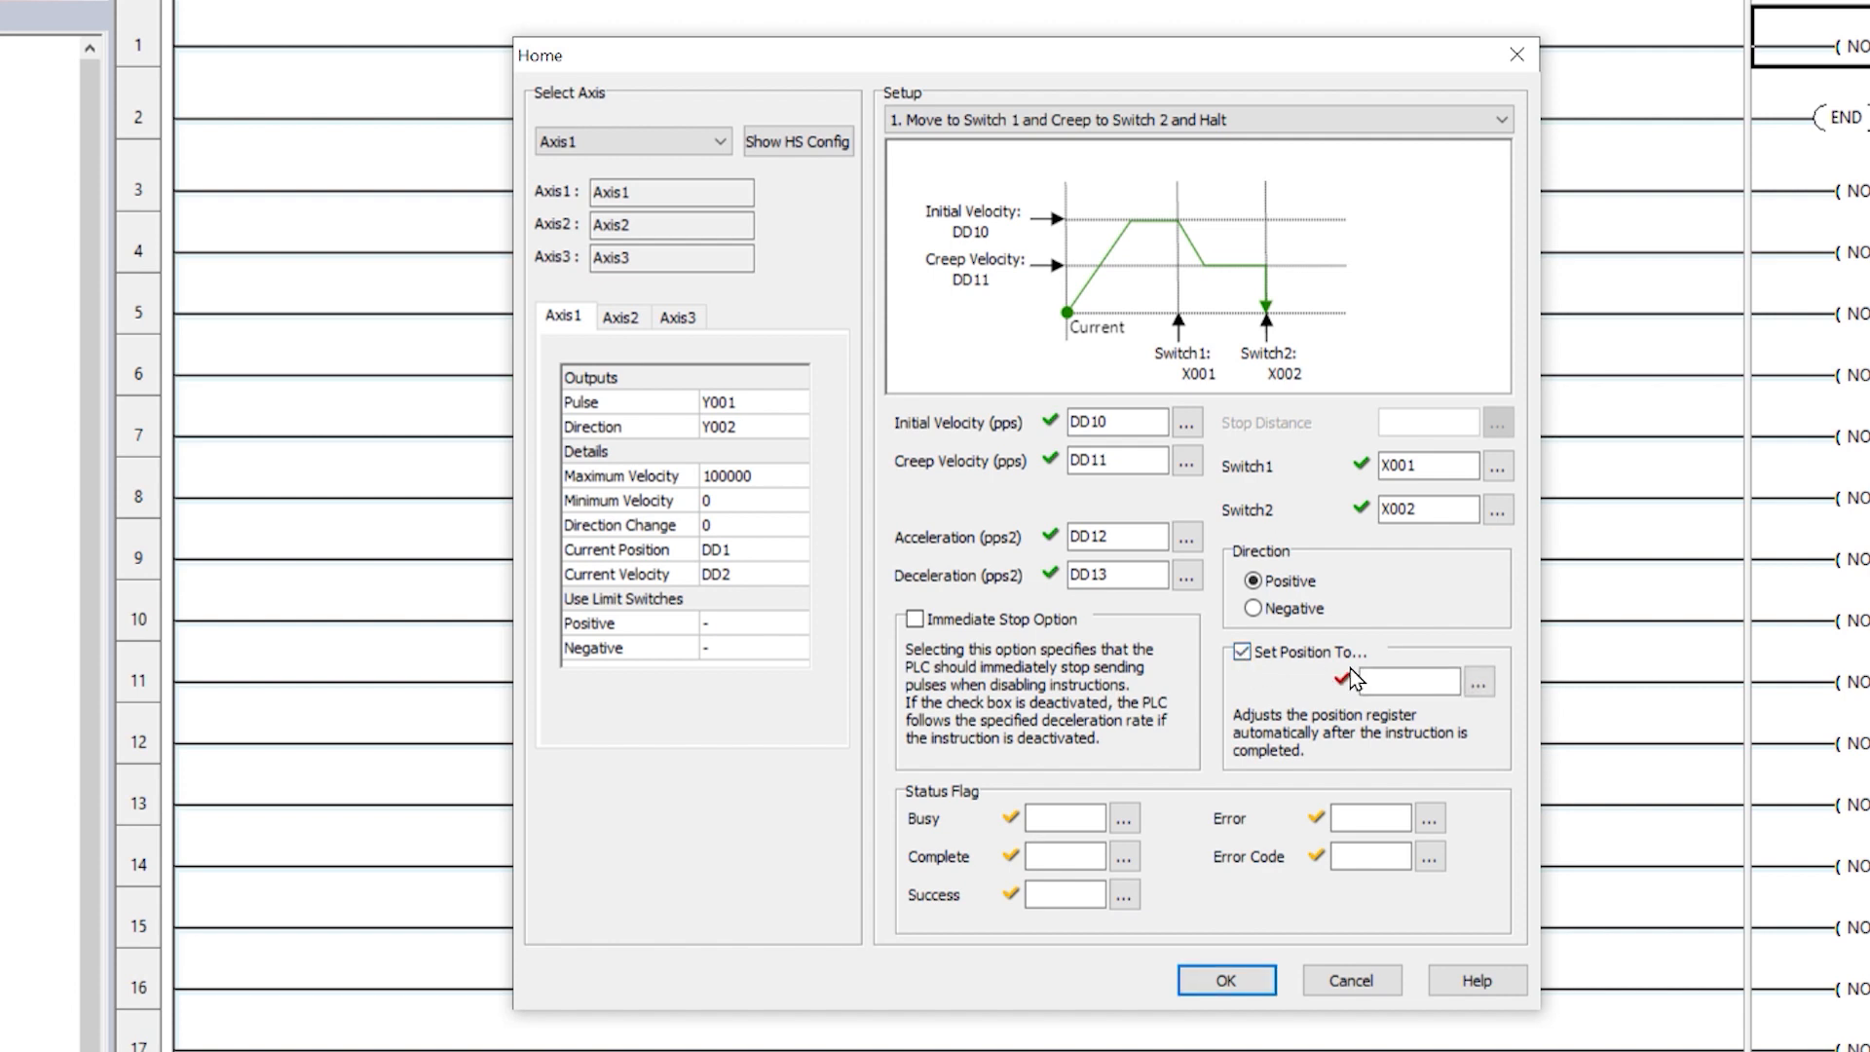
{"action": "type", "text": "0"}
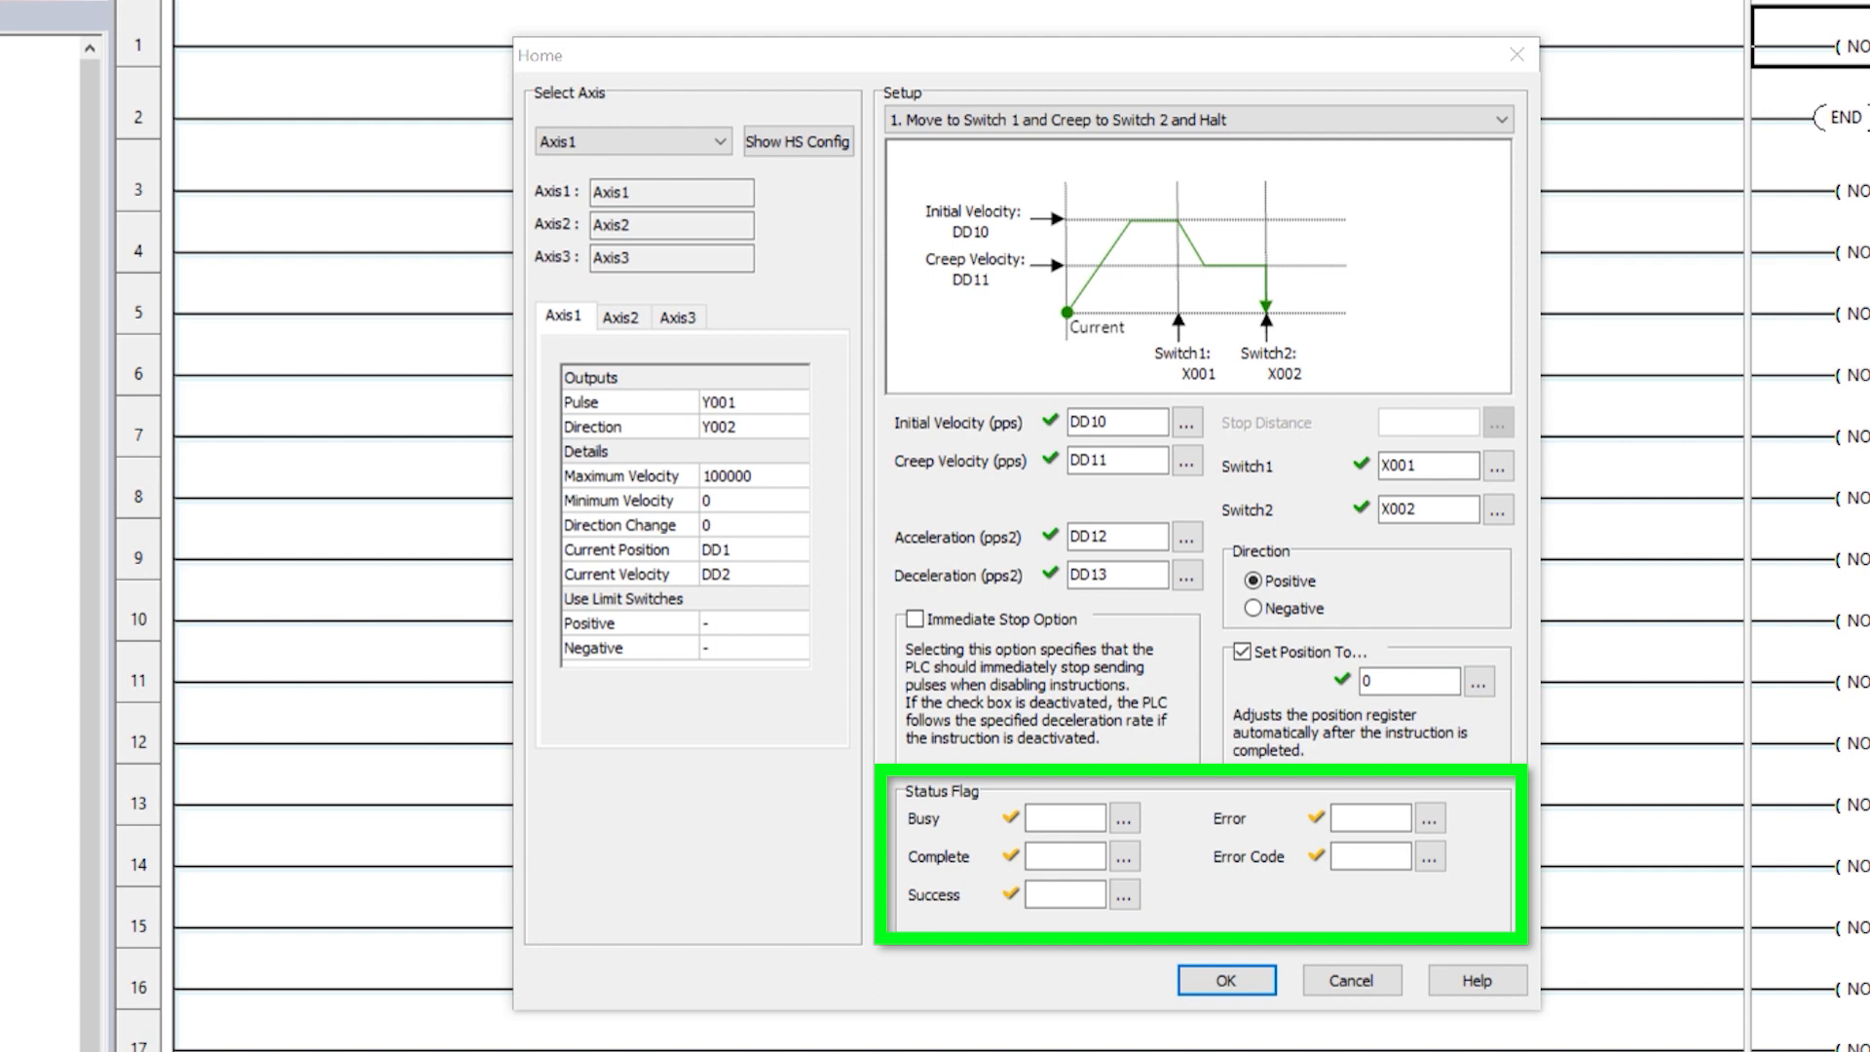
Assign the status flag bits C1 to Busy, C2 to Complete and C3 to Success.
{"action": "left_click", "coordinate": [1122, 818]}
{"action": "left_click", "coordinate": [1030, 915]}
{"action": "left_click", "coordinate": [1123, 856]}
{"action": "left_click", "coordinate": [816, 295]}
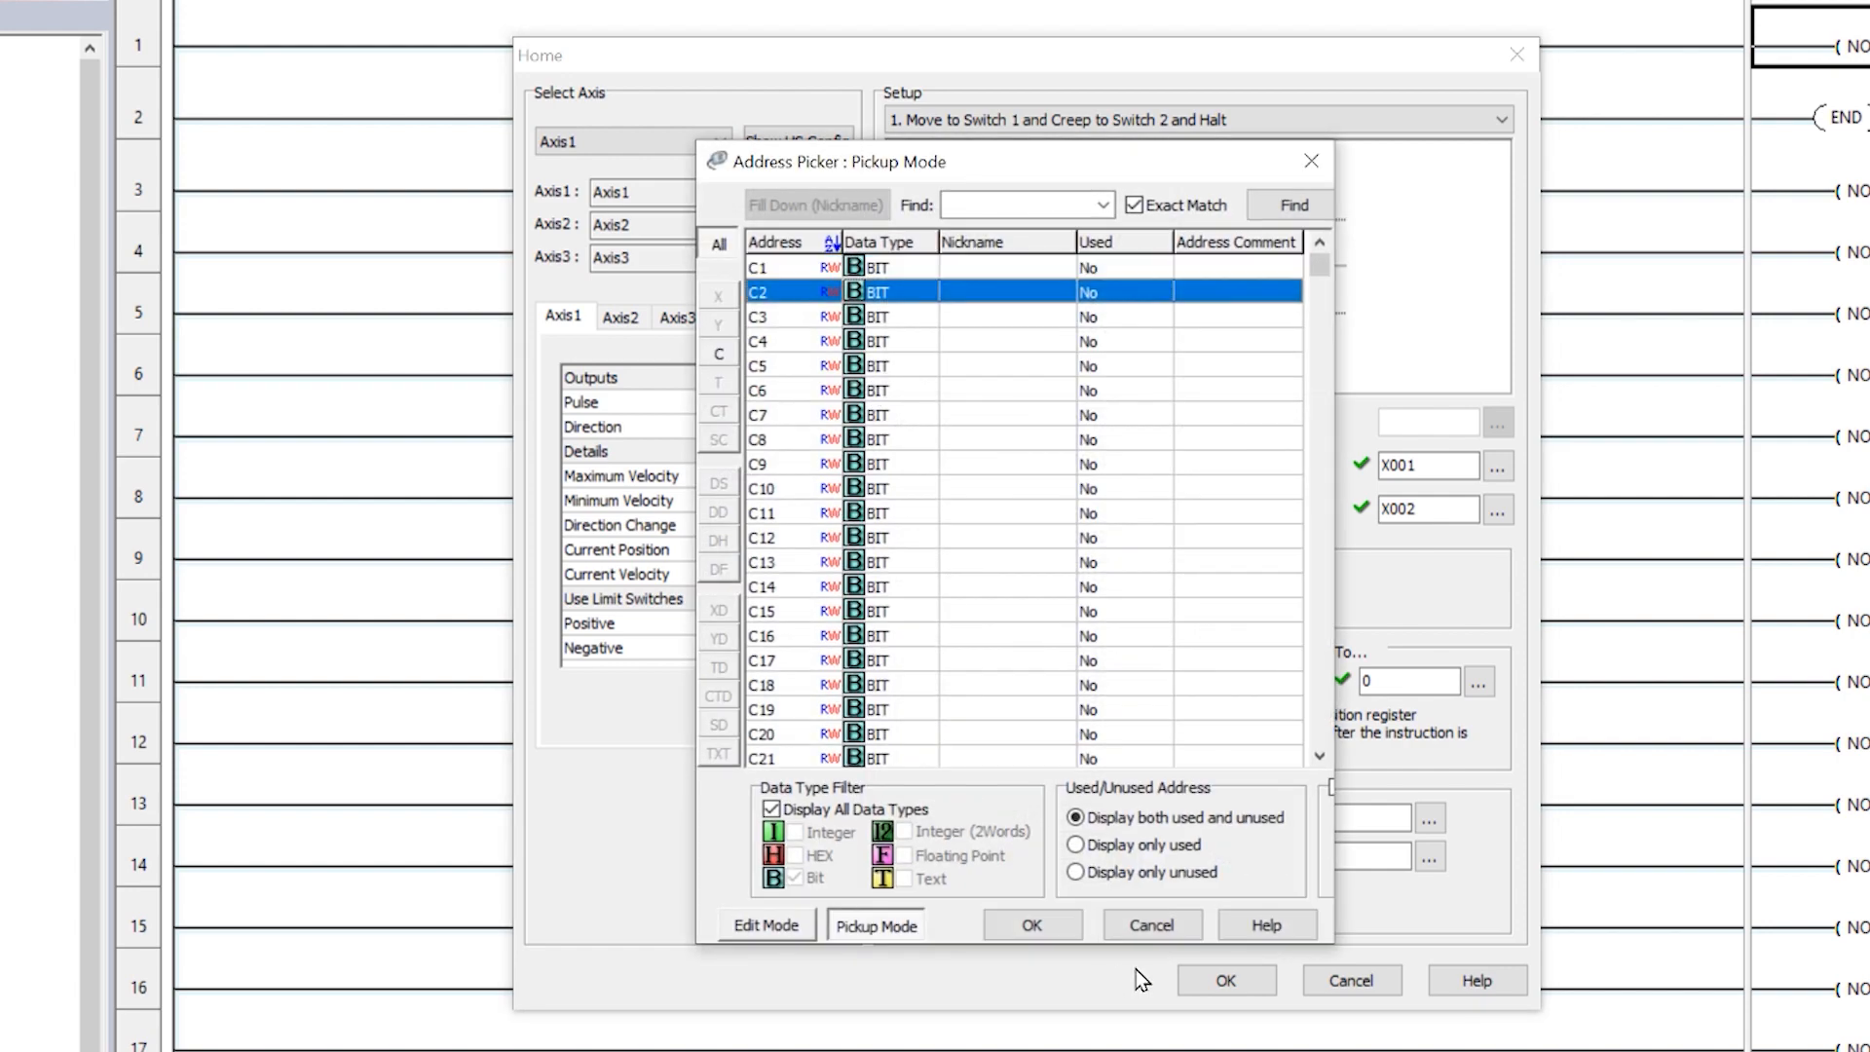
{"action": "left_click", "coordinate": [1033, 925]}
{"action": "left_click", "coordinate": [1123, 895]}
{"action": "left_click", "coordinate": [816, 317]}
{"action": "left_click", "coordinate": [1032, 926]}
Assign bit C4 to the Error status flag and open the address selection for the Error Code.
{"action": "left_click", "coordinate": [1427, 818]}
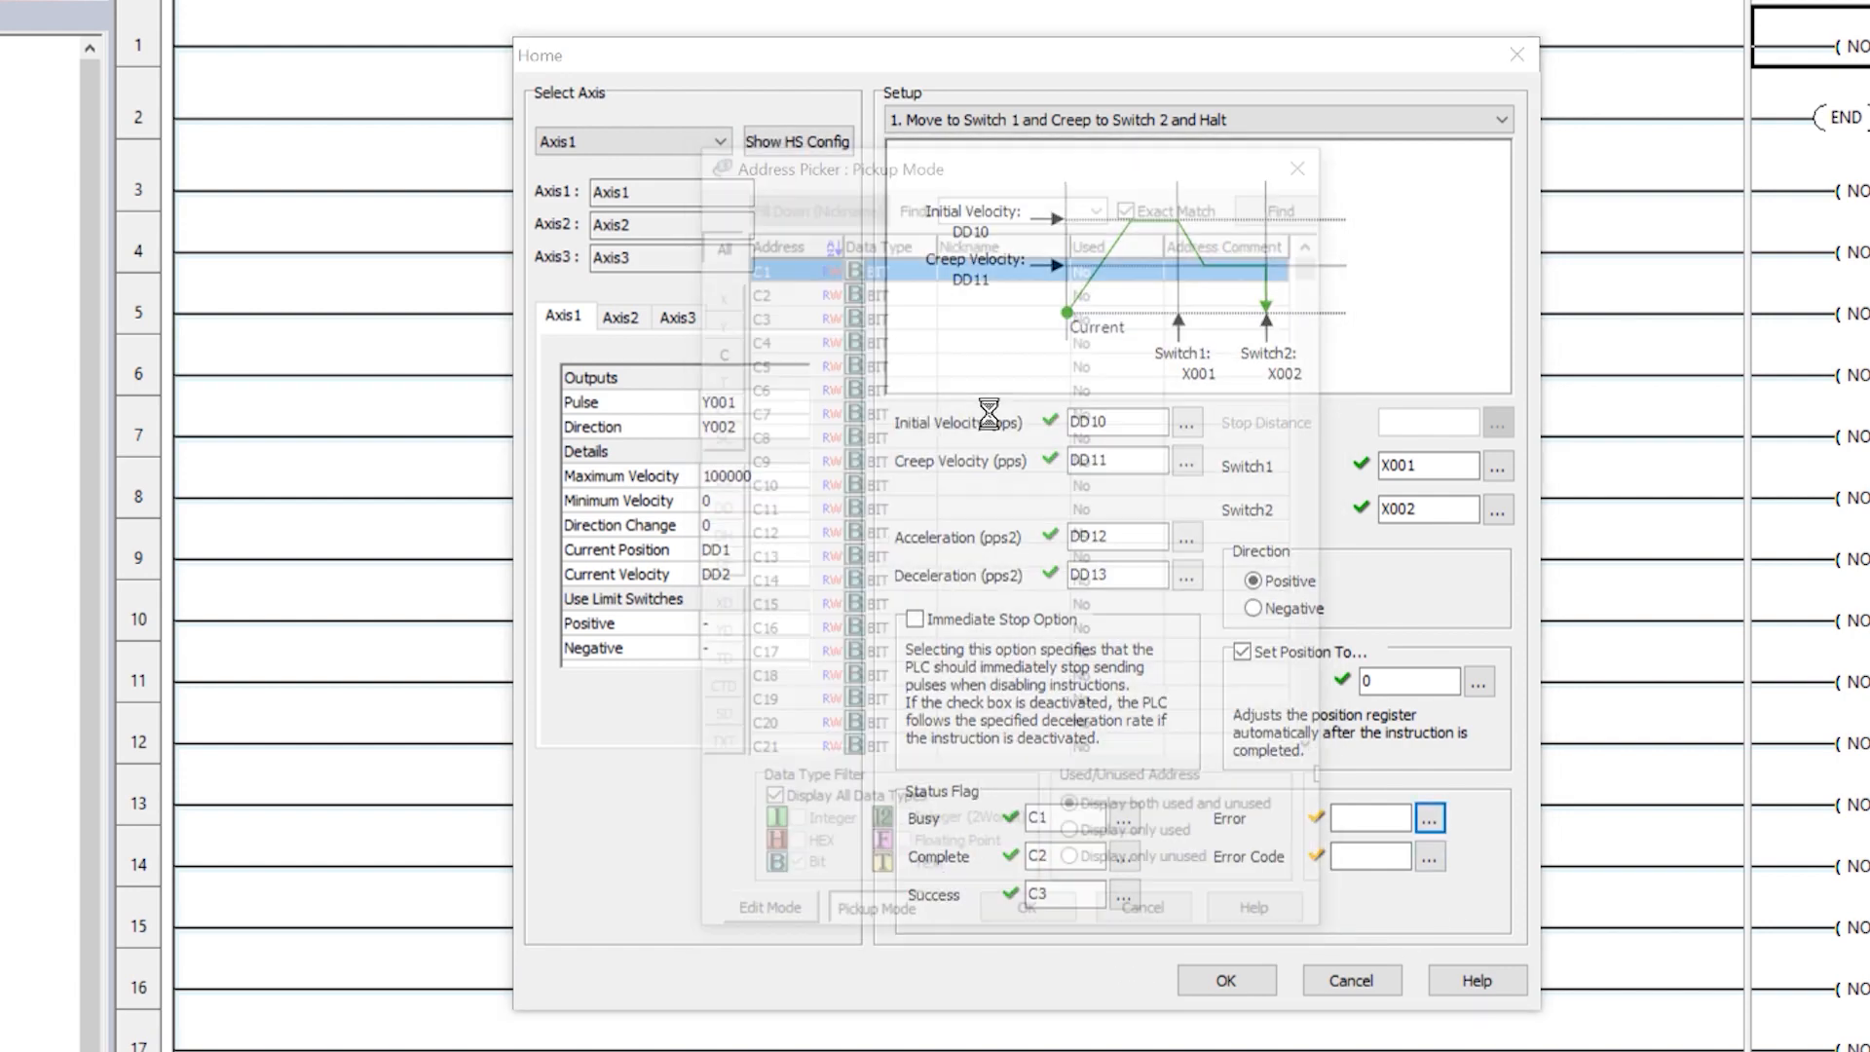
{"action": "left_click", "coordinate": [805, 340]}
{"action": "left_click", "coordinate": [1032, 925]}
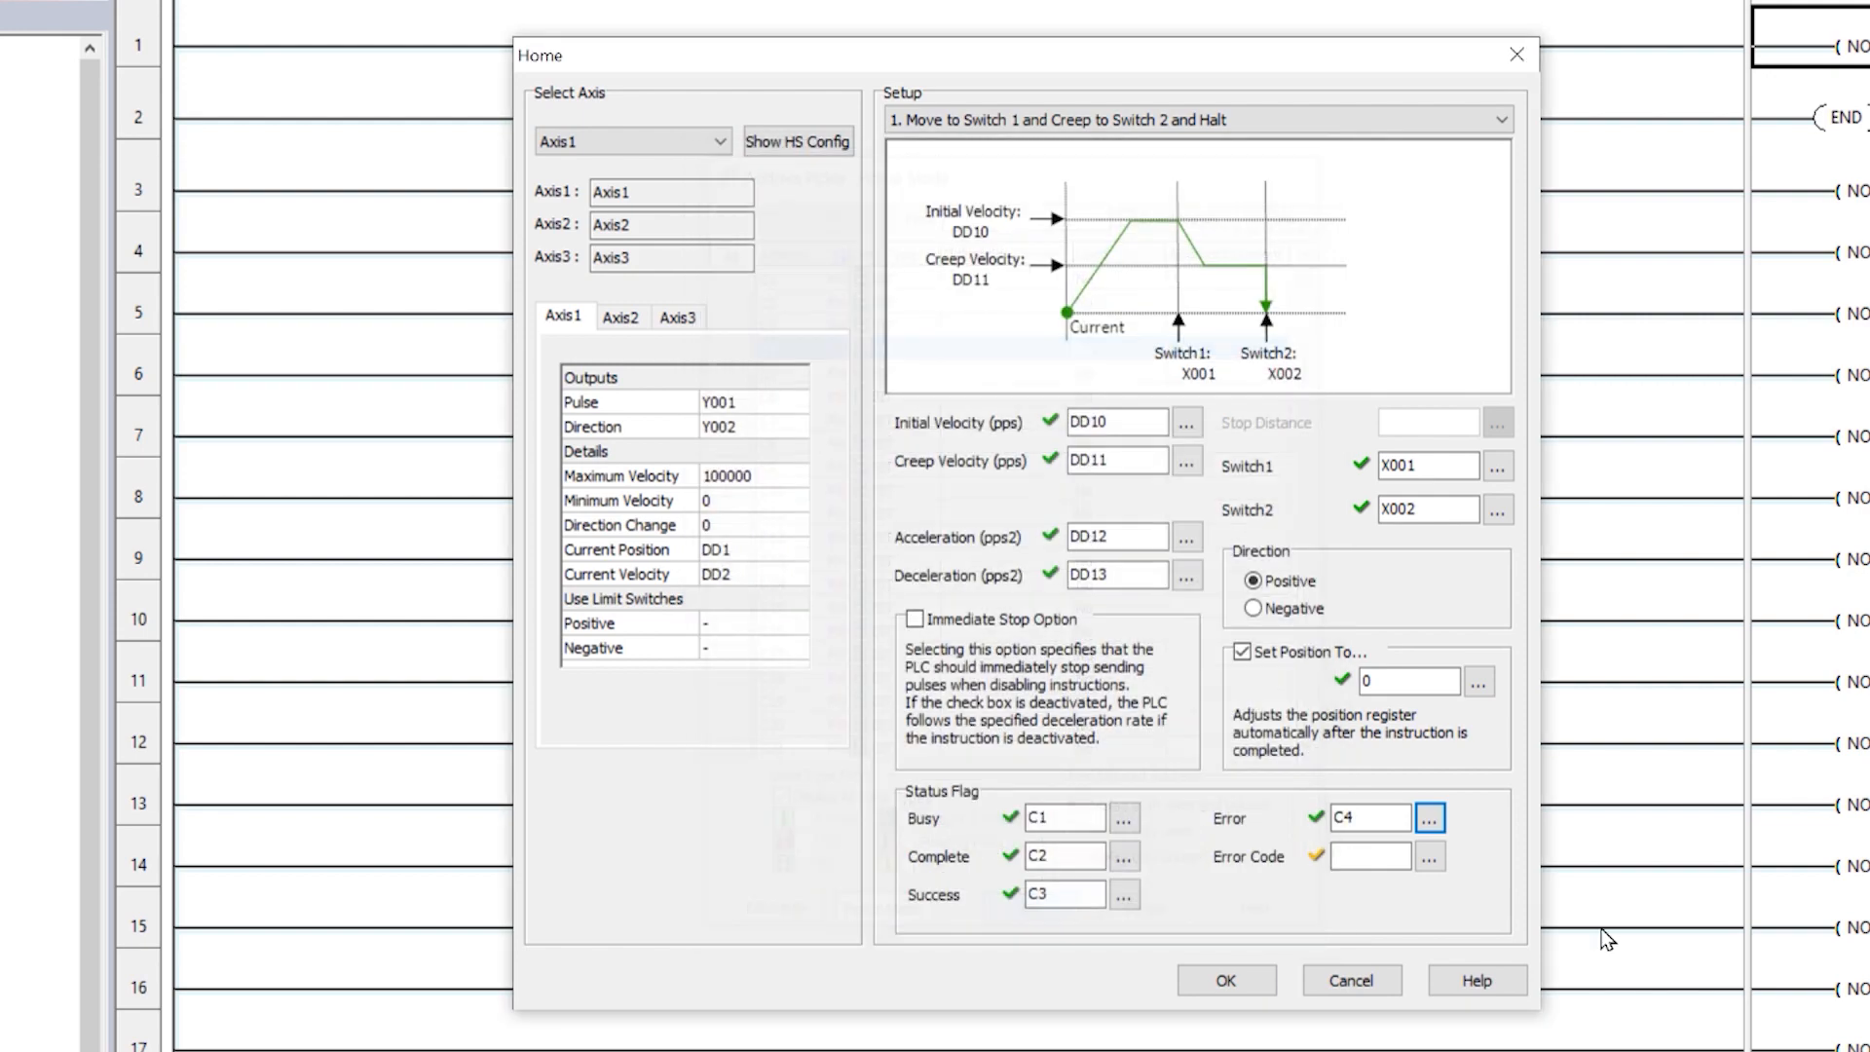
{"action": "left_click", "coordinate": [1432, 856]}
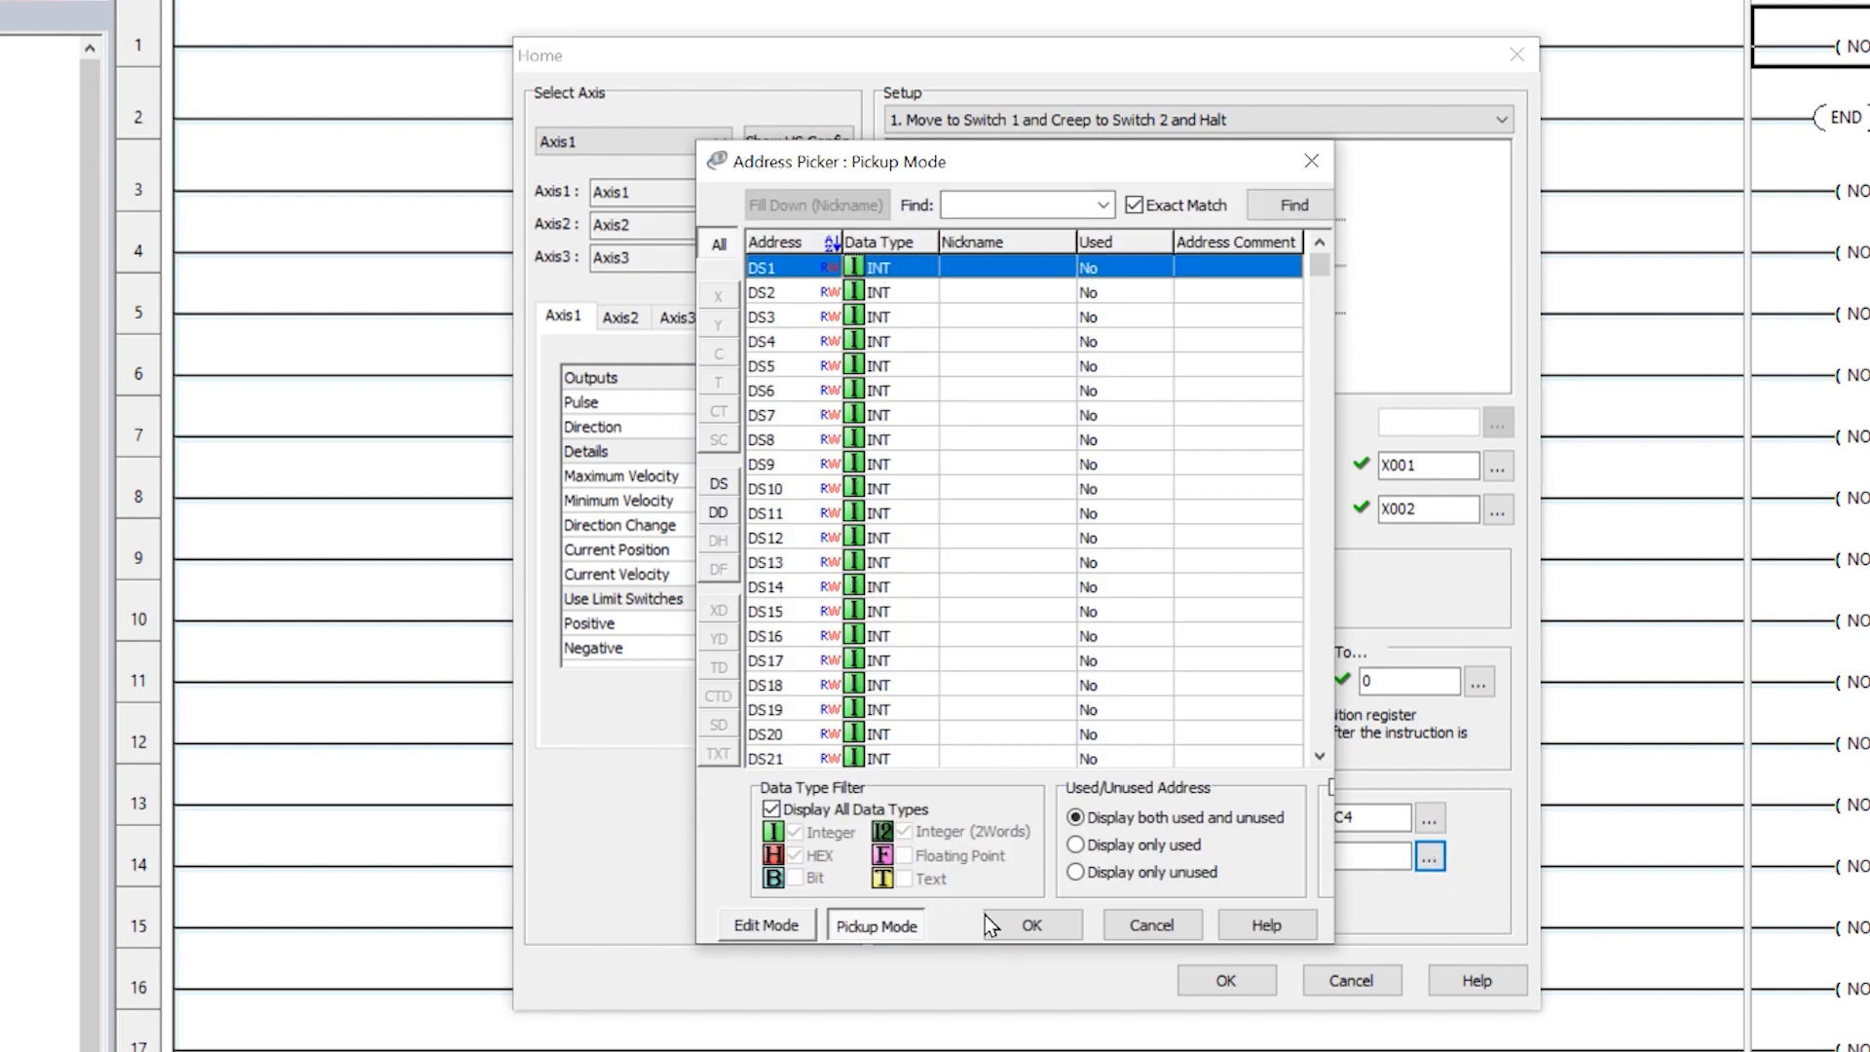